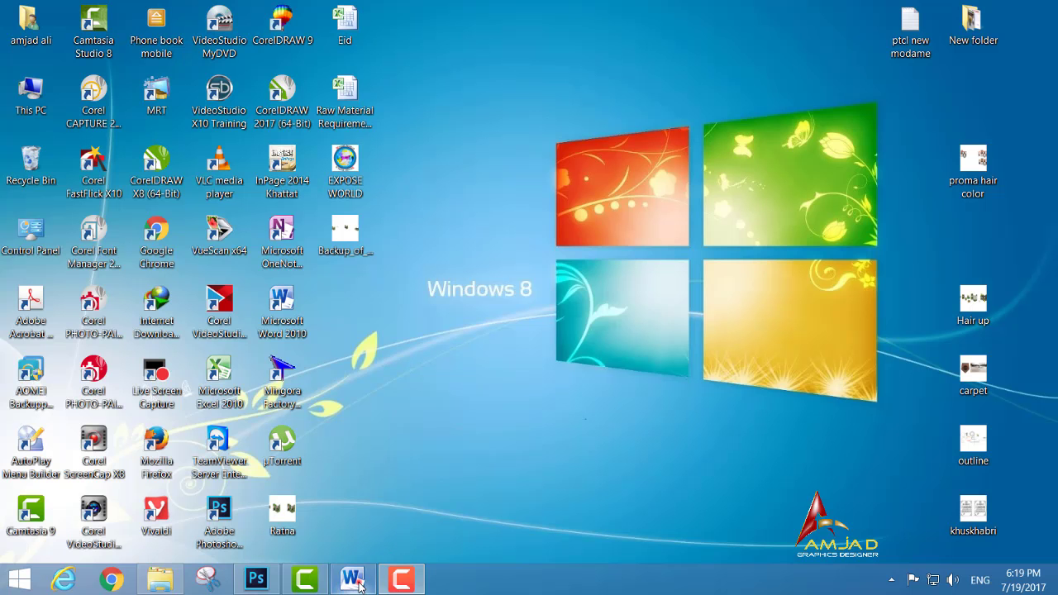
Show and select the Word title 'How to Adjustment any picture to Public Photo Gallery', then minimize Word.
{"action": "left_click", "coordinate": [355, 580]}
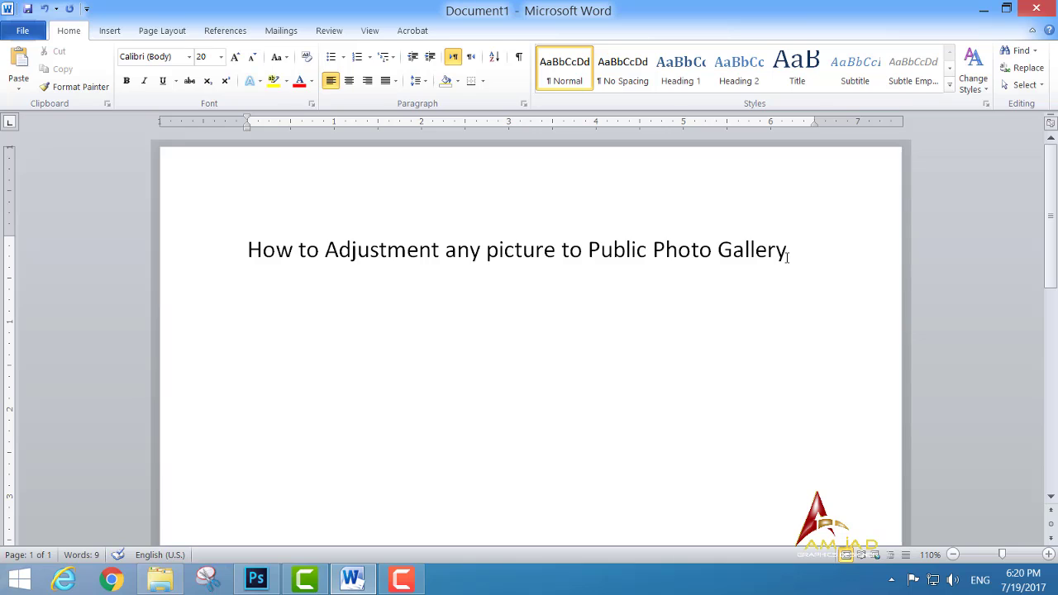
{"action": "left_click_drag", "start_coordinate": [787, 257], "coordinate": [267, 278]}
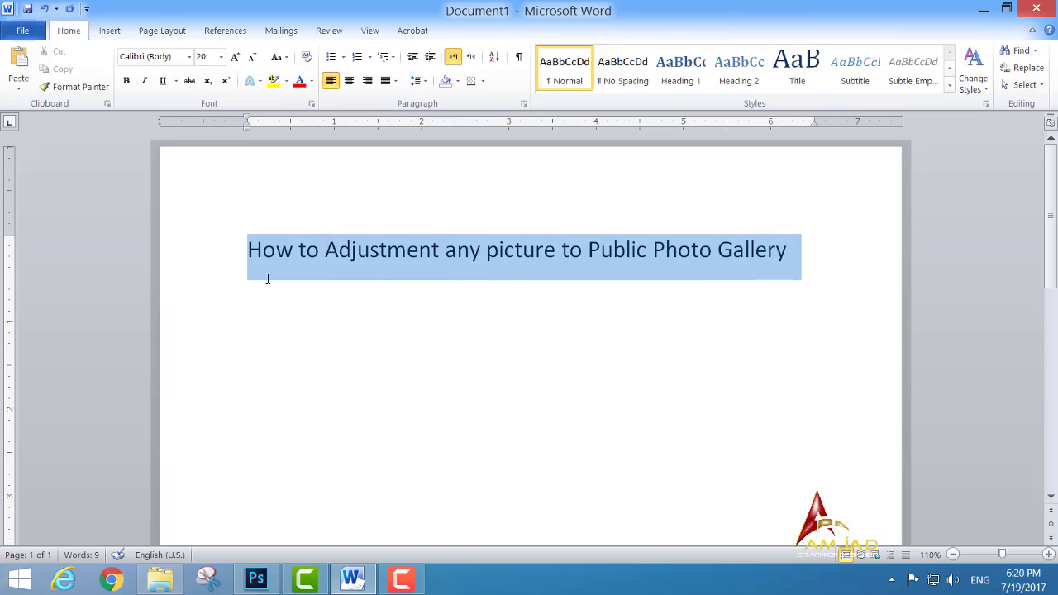
{"action": "left_click", "coordinate": [983, 10]}
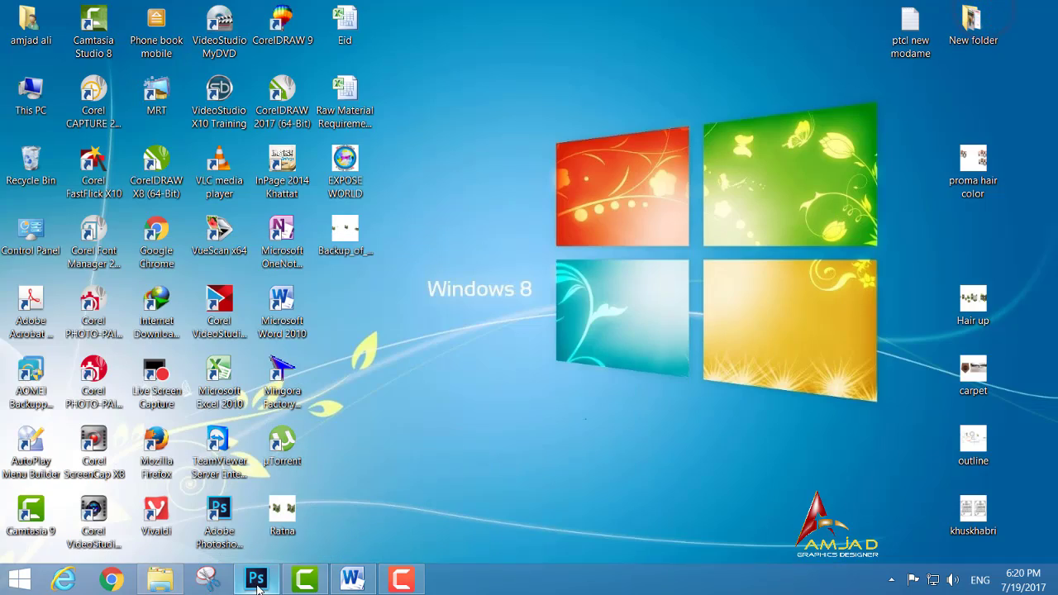
Open the London gallery photo from the Pictures folder in Photoshop, floating it in its own window.
{"action": "left_click", "coordinate": [256, 579]}
{"action": "left_click", "coordinate": [159, 578]}
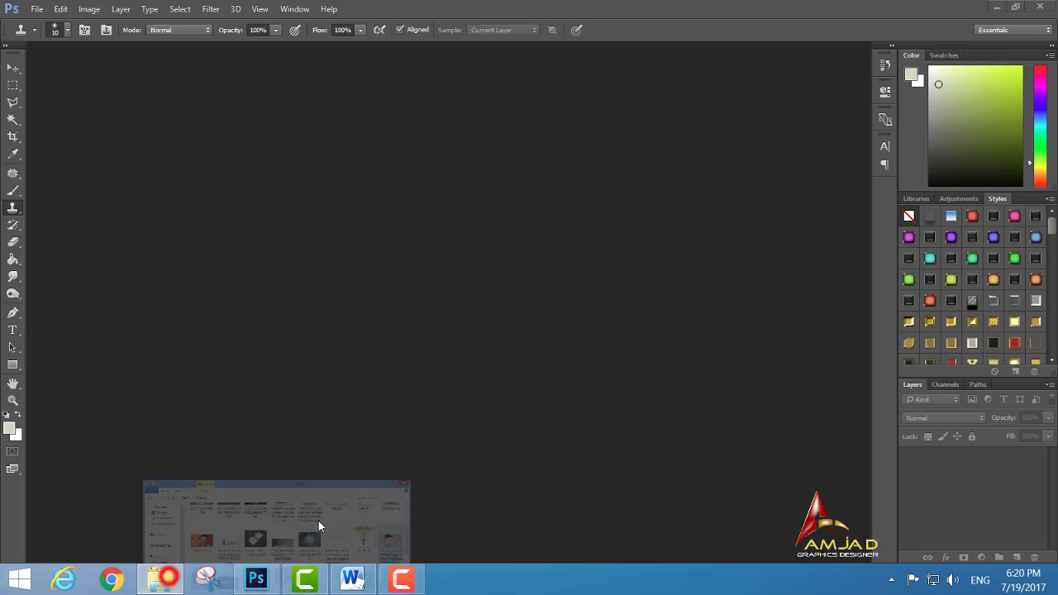
{"action": "left_click_drag", "start_coordinate": [529, 330], "coordinate": [545, 175]}
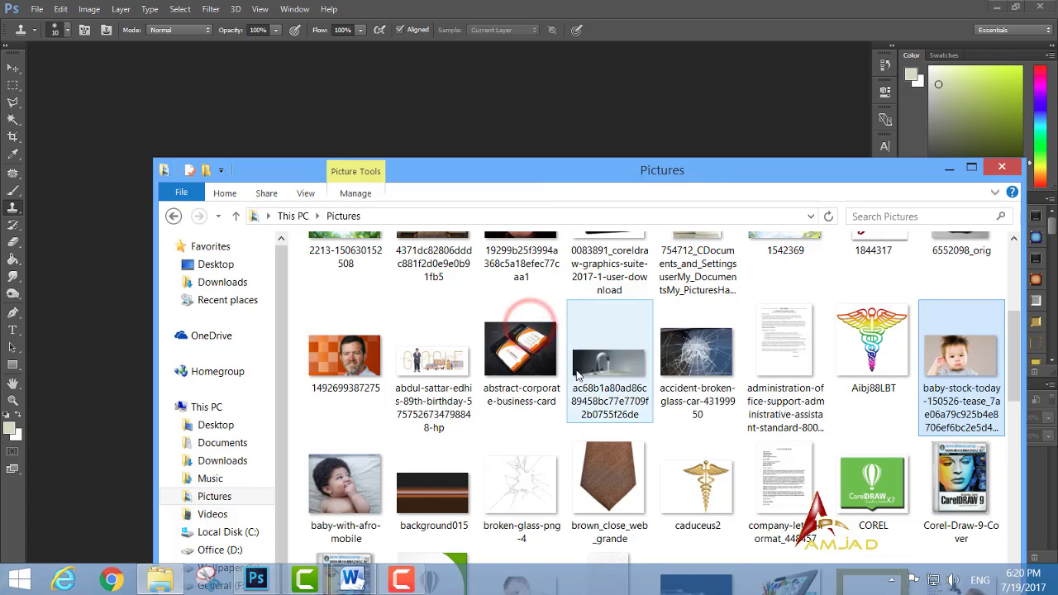
{"action": "scroll", "coordinate": [574, 374], "scroll_direction": "down", "scroll_amount": 2}
{"action": "scroll", "coordinate": [574, 374], "scroll_direction": "down", "scroll_amount": 10}
{"action": "scroll", "coordinate": [574, 374], "scroll_direction": "down", "scroll_amount": 10}
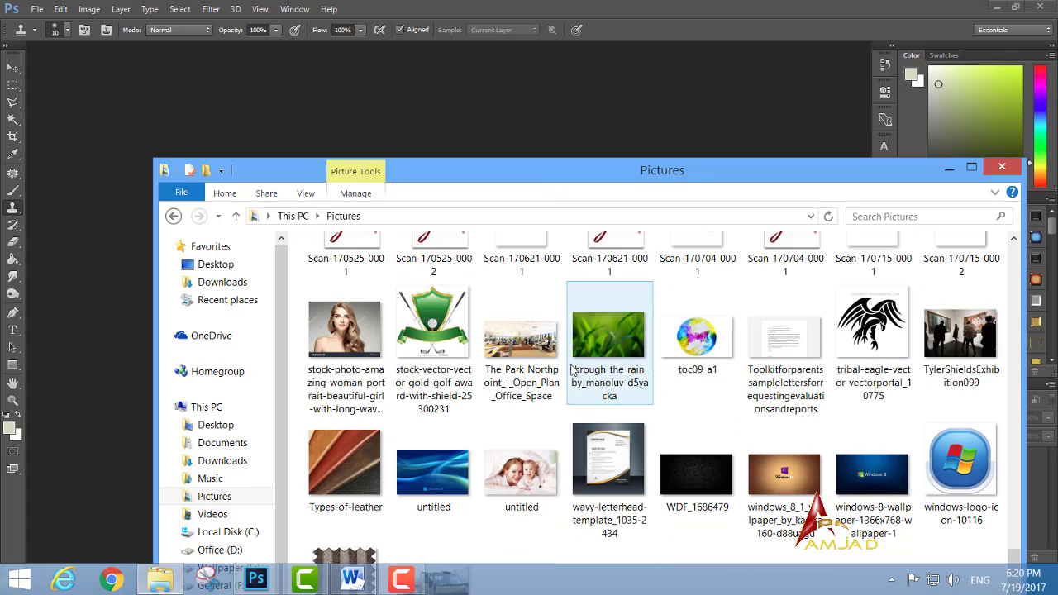
{"action": "left_click_drag", "start_coordinate": [627, 159], "coordinate": [623, 125]}
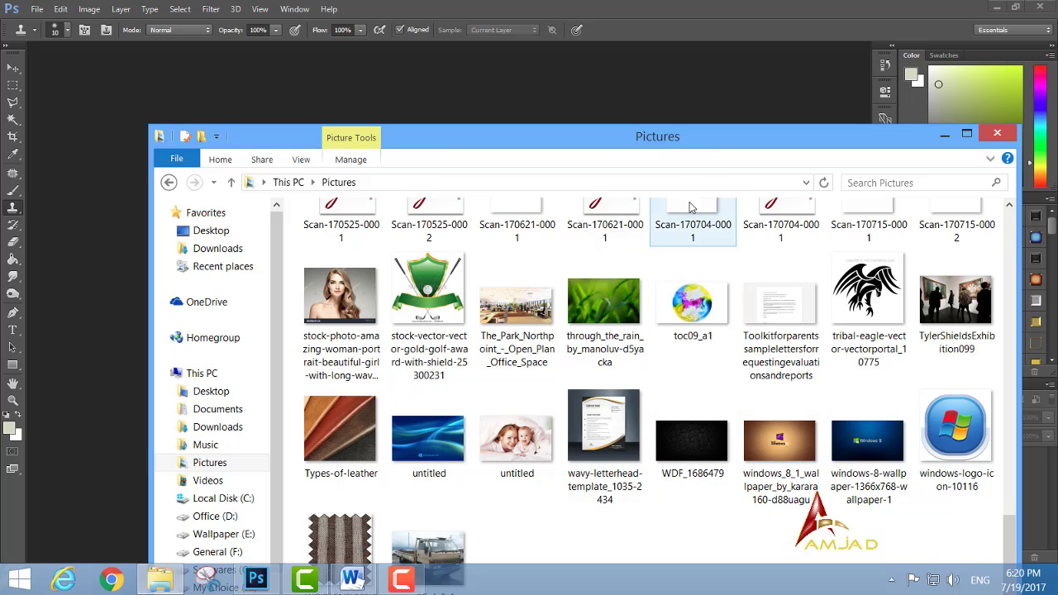
{"action": "left_click_drag", "start_coordinate": [670, 130], "coordinate": [671, 87]}
{"action": "scroll", "coordinate": [559, 431], "scroll_direction": "up", "scroll_amount": 2}
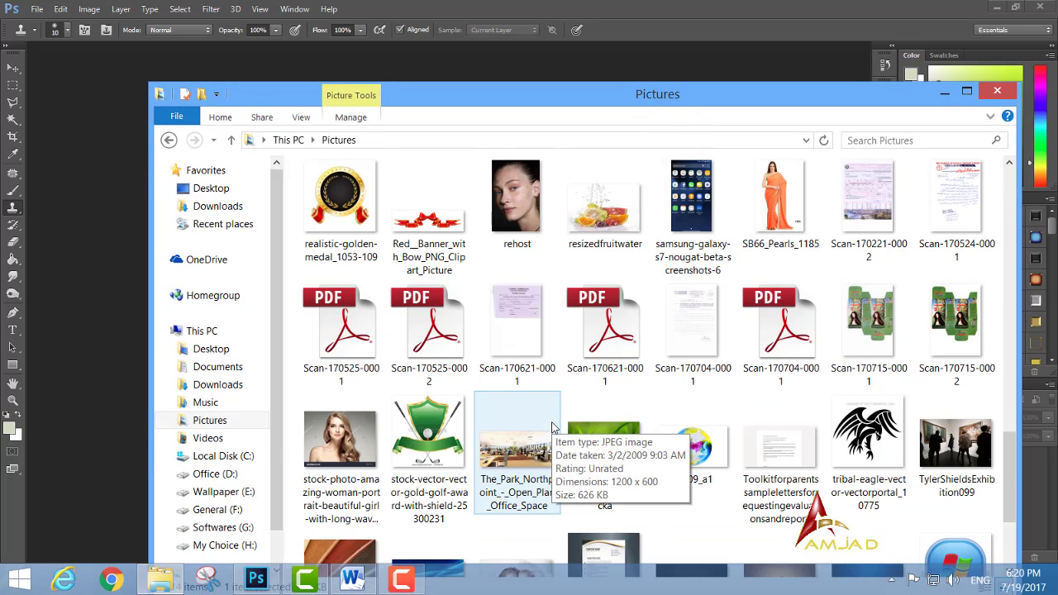
{"action": "scroll", "coordinate": [556, 426], "scroll_direction": "up", "scroll_amount": 2}
{"action": "scroll", "coordinate": [554, 427], "scroll_direction": "up", "scroll_amount": 2}
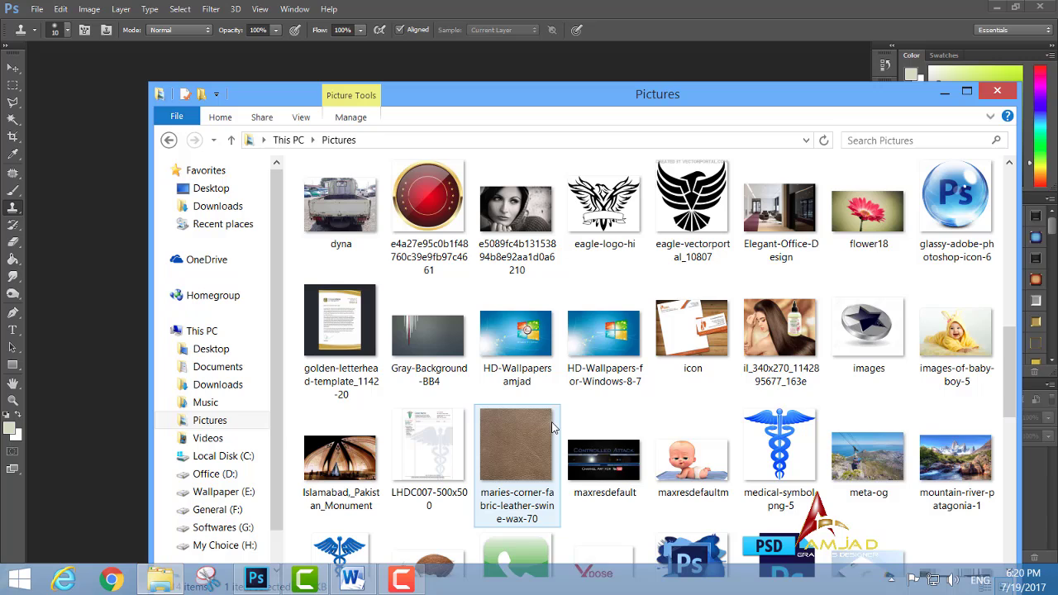
{"action": "scroll", "coordinate": [554, 428], "scroll_direction": "up", "scroll_amount": 2}
{"action": "scroll", "coordinate": [554, 427], "scroll_direction": "up", "scroll_amount": 3}
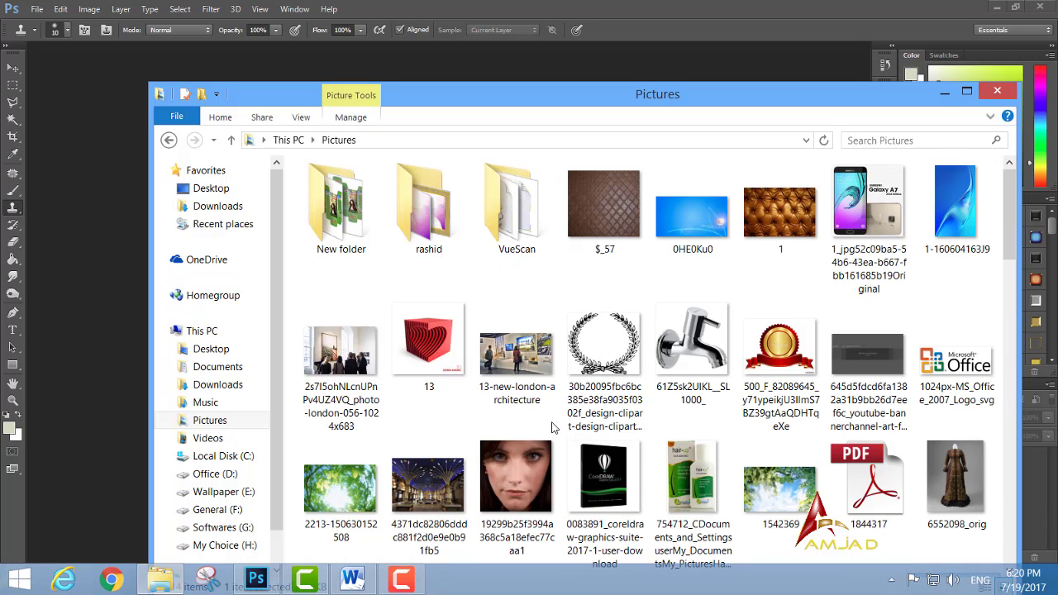
{"action": "left_click", "coordinate": [338, 355]}
{"action": "left_click_drag", "start_coordinate": [339, 355], "coordinate": [100, 381]}
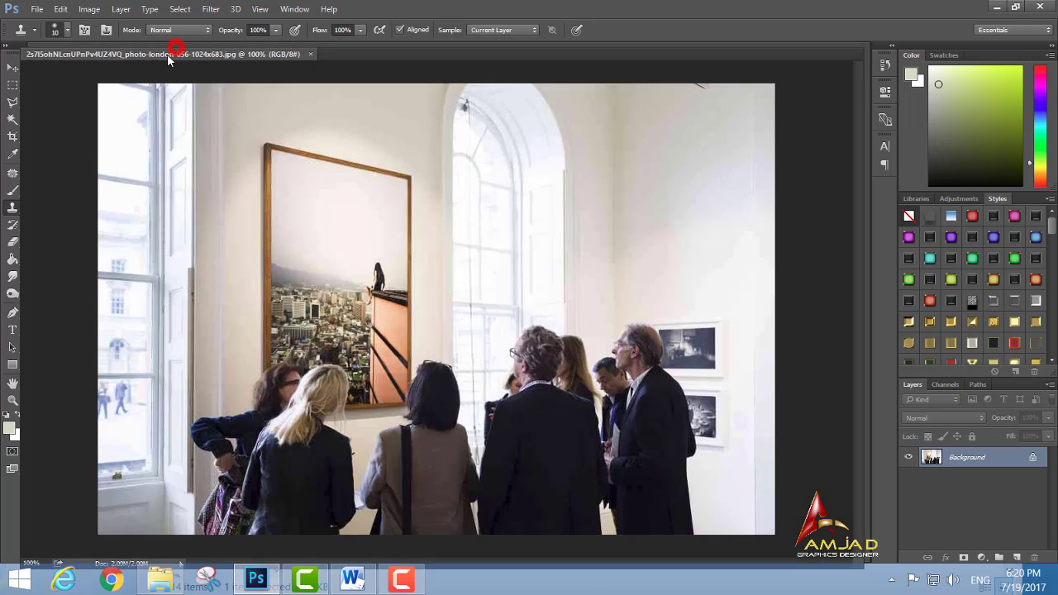
{"action": "left_click_drag", "start_coordinate": [176, 49], "coordinate": [168, 63]}
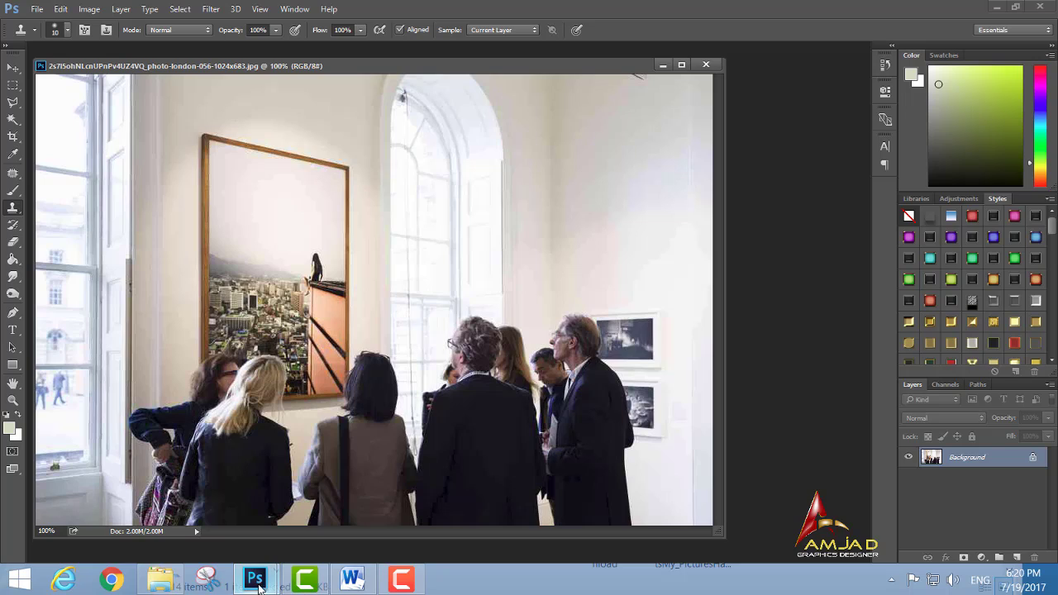
Open the baby-with-afro photo from the Pictures folder in Photoshop.
{"action": "left_click", "coordinate": [159, 579]}
{"action": "scroll", "coordinate": [547, 367], "scroll_direction": "down", "scroll_amount": 5}
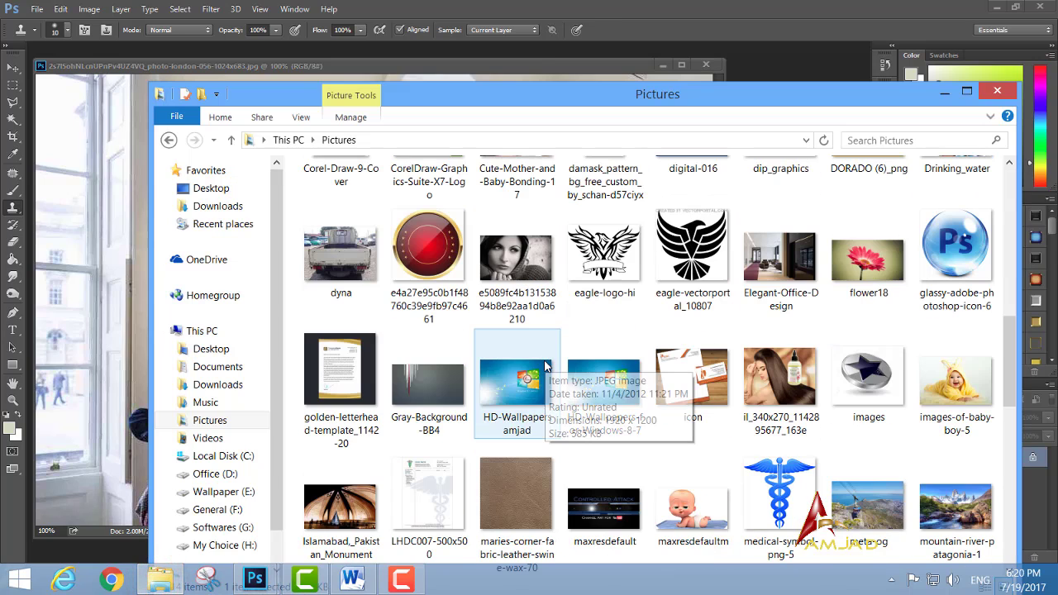
{"action": "scroll", "coordinate": [545, 366], "scroll_direction": "down", "scroll_amount": 5}
{"action": "scroll", "coordinate": [545, 366], "scroll_direction": "down", "scroll_amount": 3}
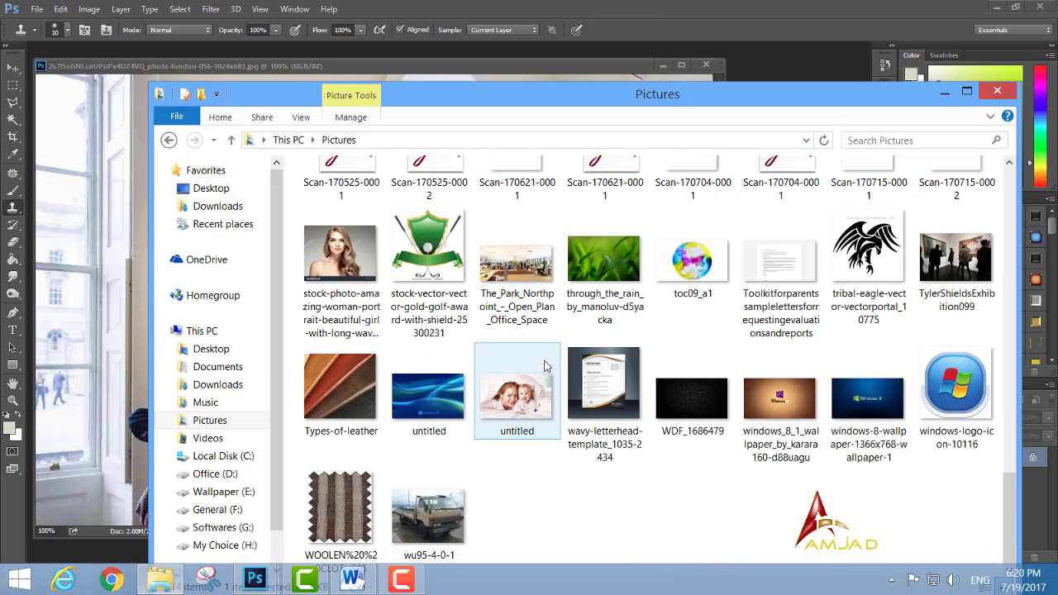
{"action": "scroll", "coordinate": [543, 366], "scroll_direction": "up", "scroll_amount": 2}
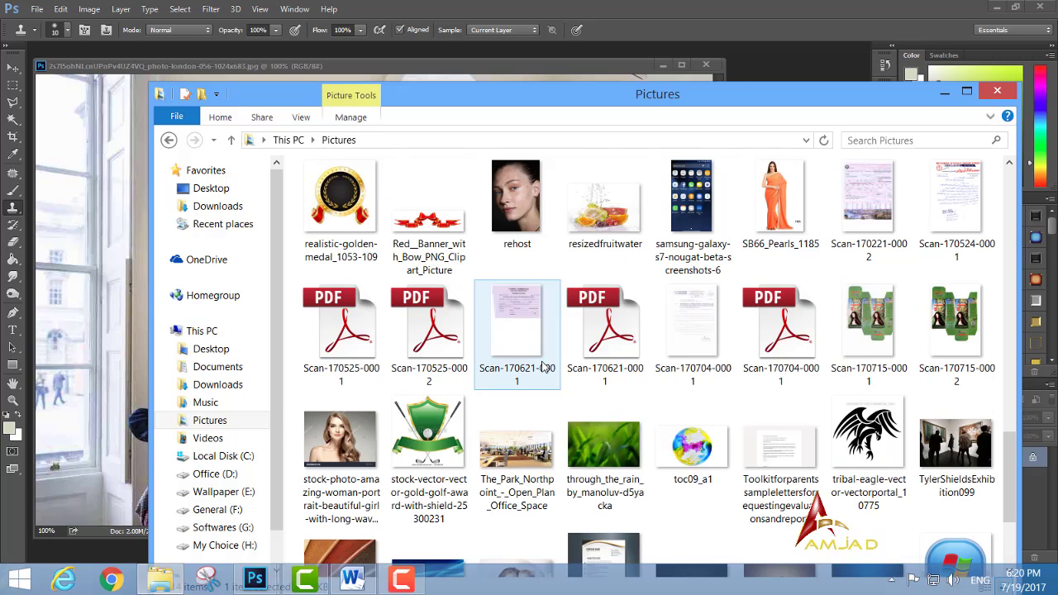
{"action": "scroll", "coordinate": [543, 367], "scroll_direction": "up", "scroll_amount": 3}
{"action": "scroll", "coordinate": [543, 367], "scroll_direction": "up", "scroll_amount": 3}
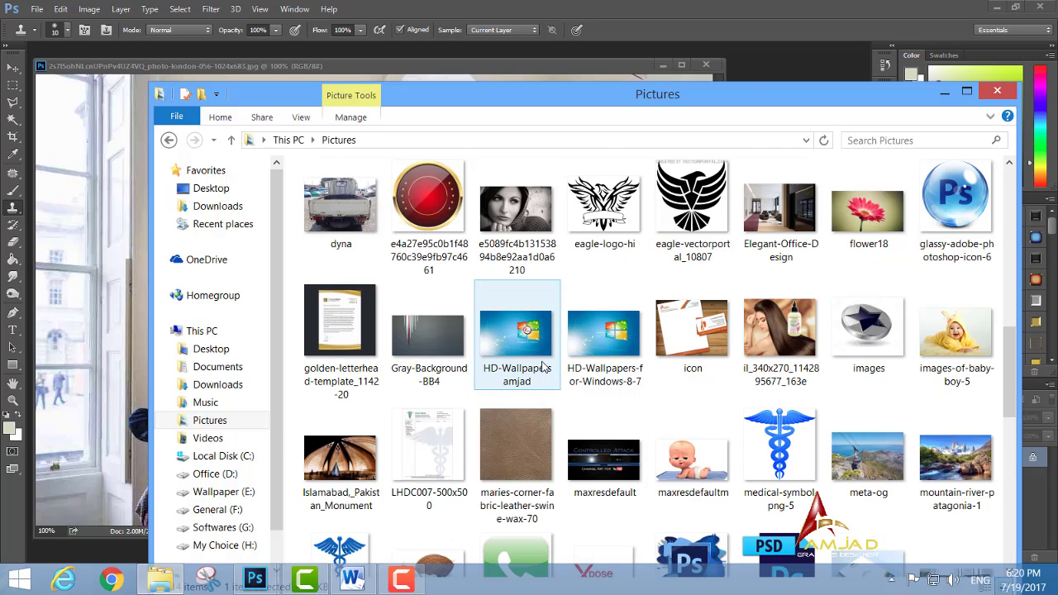
{"action": "scroll", "coordinate": [543, 366], "scroll_direction": "up", "scroll_amount": 3}
{"action": "left_click_drag", "start_coordinate": [449, 99], "coordinate": [460, 254]}
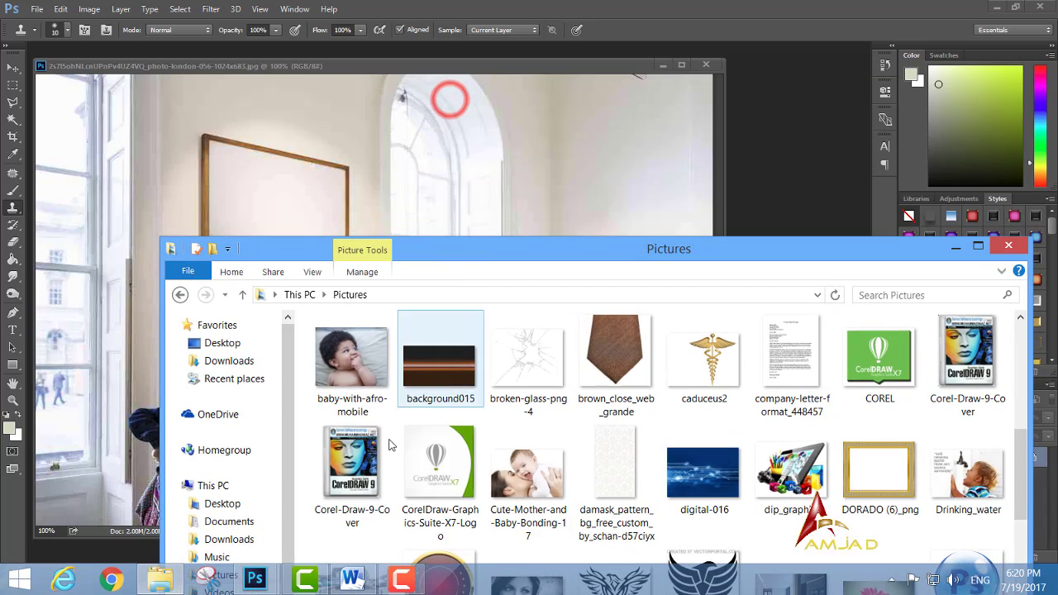
{"action": "left_click_drag", "start_coordinate": [351, 355], "coordinate": [778, 175]}
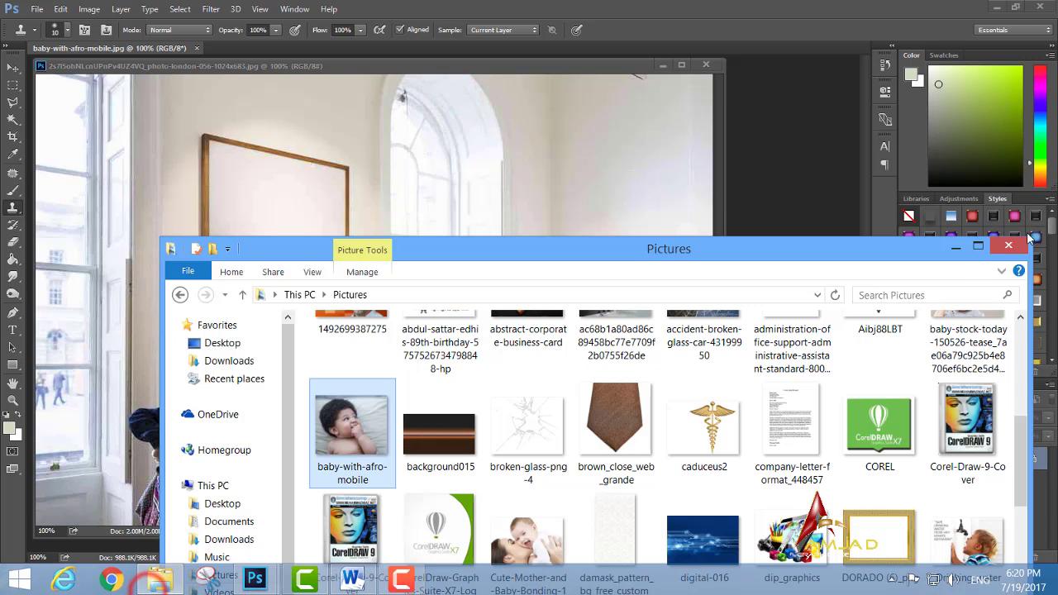
Float the baby photo in its own enlarged, widened document window.
{"action": "left_click", "coordinate": [950, 239]}
{"action": "left_click_drag", "start_coordinate": [174, 50], "coordinate": [504, 108]}
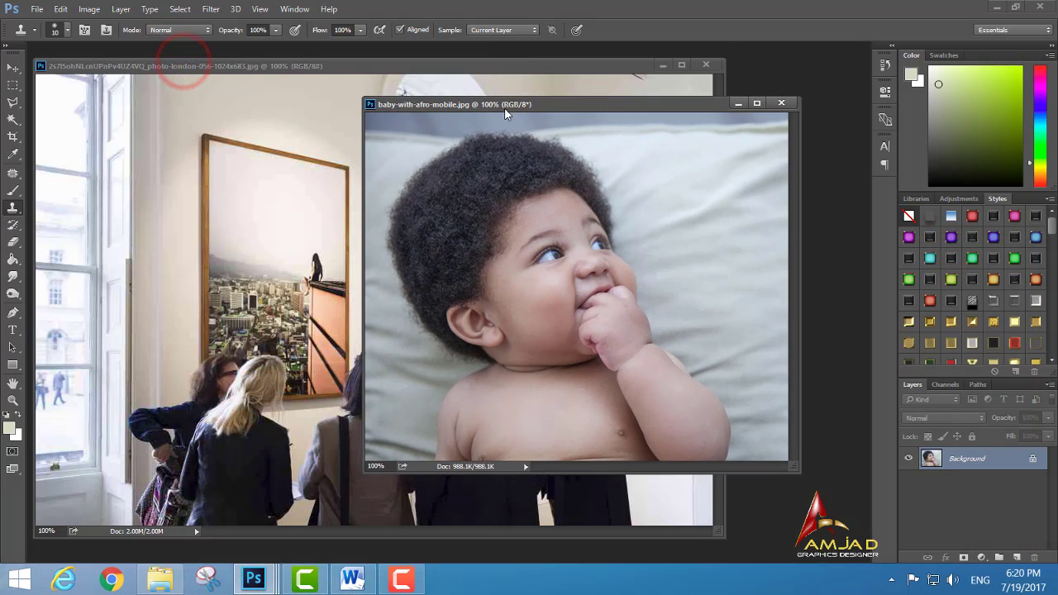
{"action": "left_click_drag", "start_coordinate": [793, 468], "coordinate": [840, 521]}
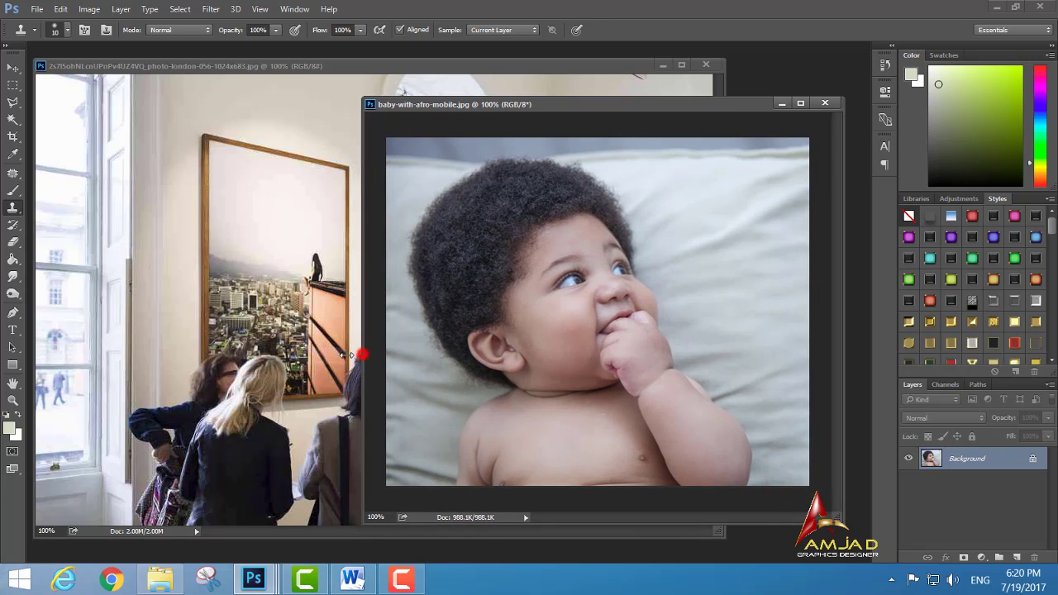
{"action": "left_click_drag", "start_coordinate": [360, 355], "coordinate": [270, 356]}
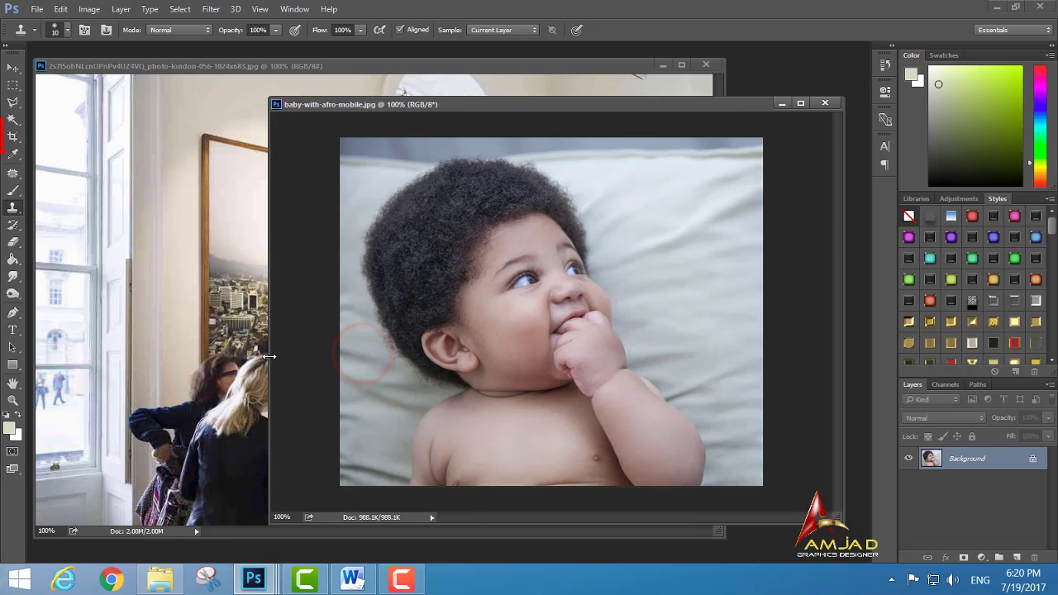
Crop both sides of the baby photo to a narrower portrait framing and commit.
{"action": "left_click", "coordinate": [12, 138]}
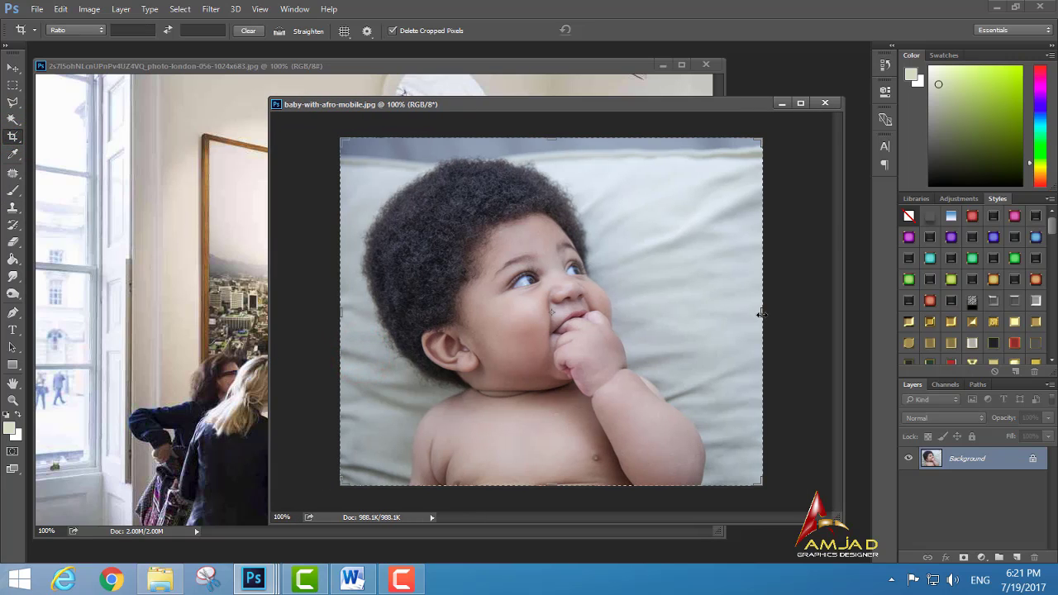
{"action": "left_click_drag", "start_coordinate": [761, 314], "coordinate": [705, 330]}
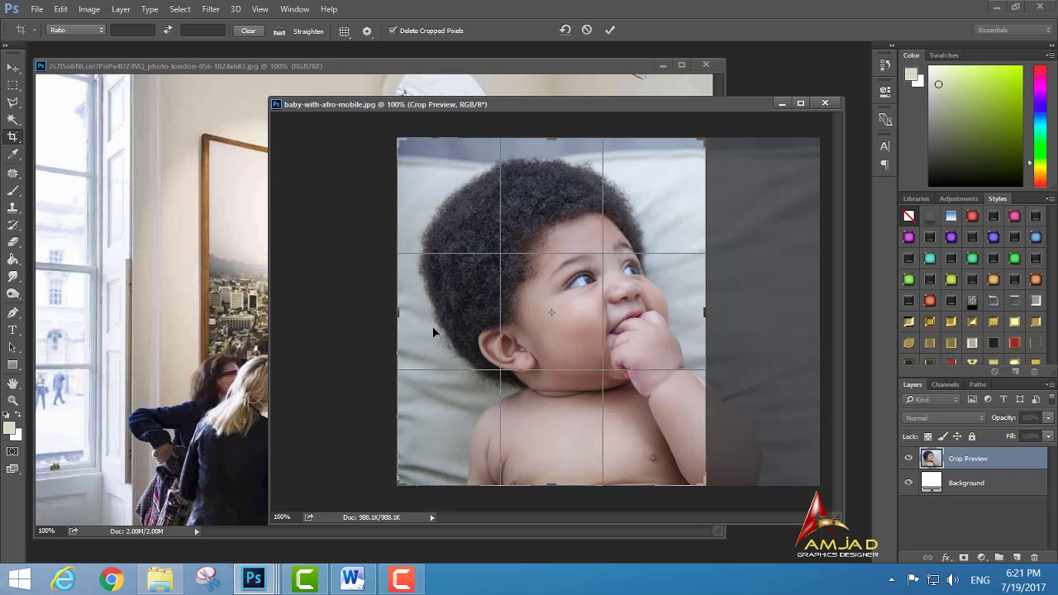
{"action": "left_click_drag", "start_coordinate": [400, 314], "coordinate": [411, 329]}
{"action": "left_click_drag", "start_coordinate": [699, 314], "coordinate": [694, 314]}
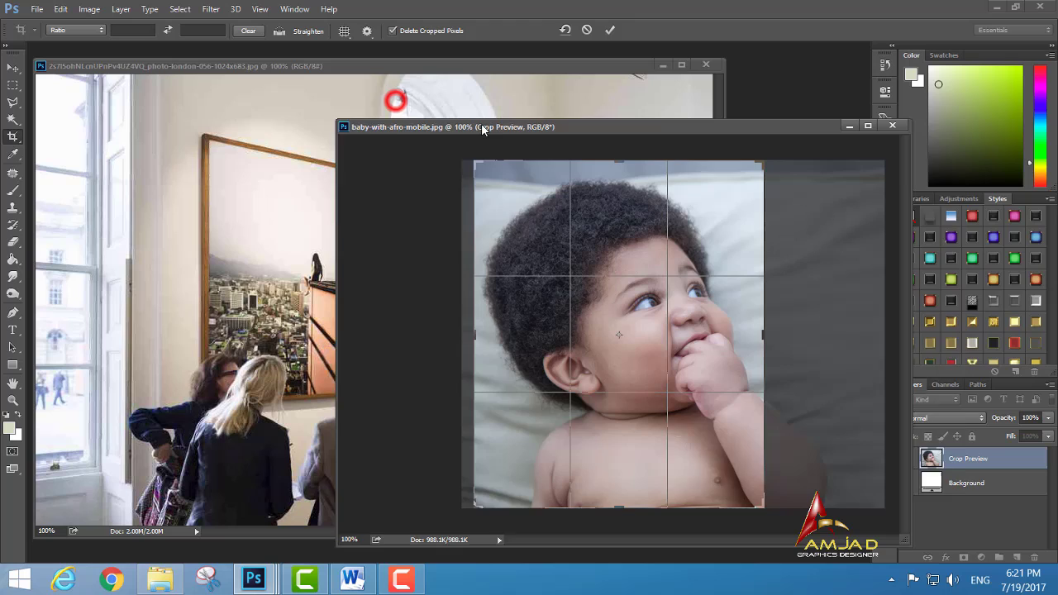
{"action": "left_click_drag", "start_coordinate": [396, 106], "coordinate": [515, 131]}
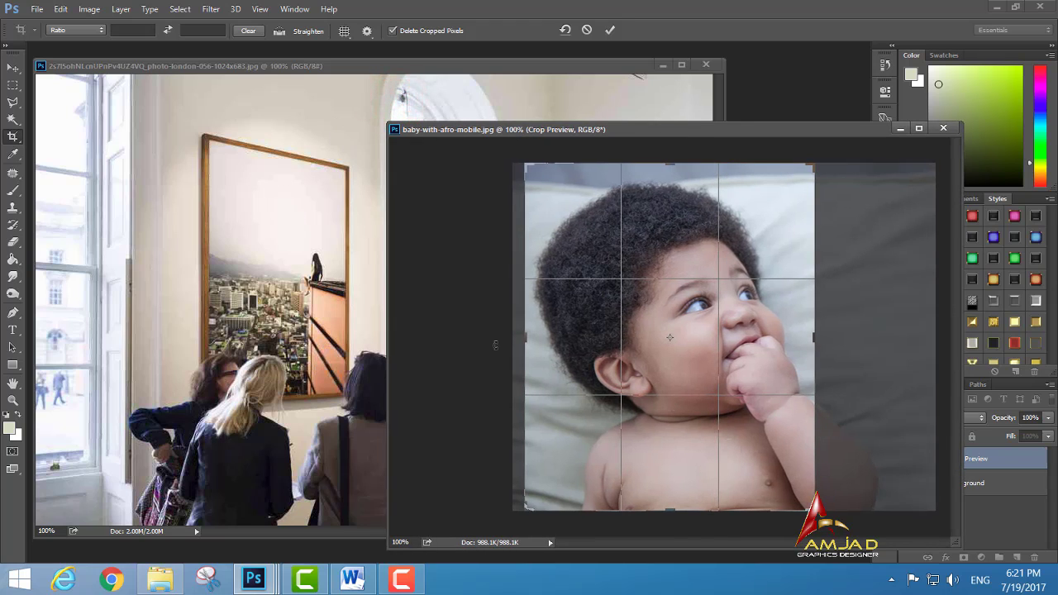
{"action": "left_click_drag", "start_coordinate": [525, 337], "coordinate": [533, 337]}
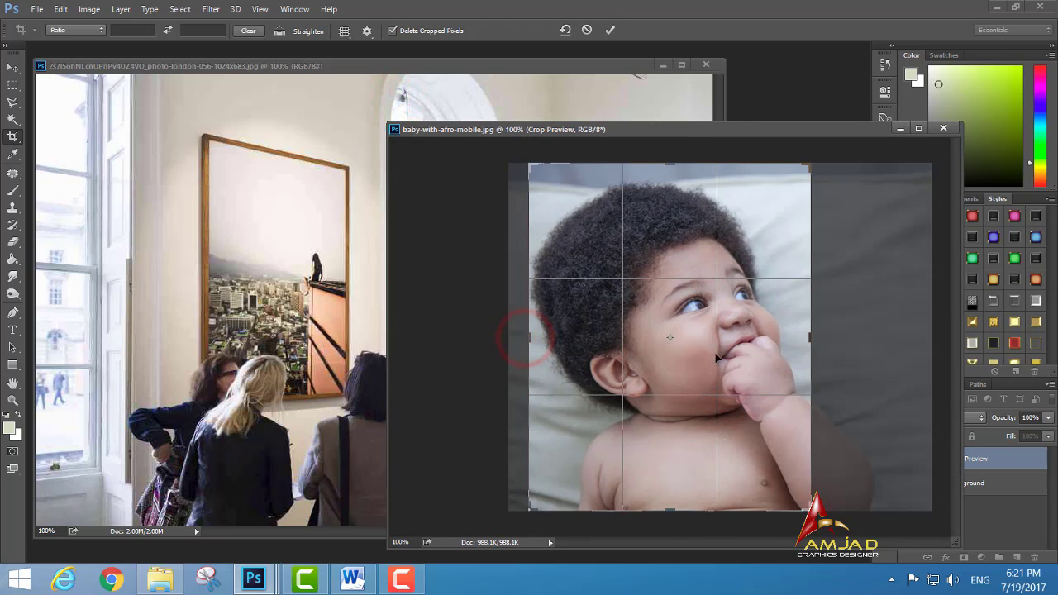
{"action": "left_click_drag", "start_coordinate": [813, 338], "coordinate": [808, 338]}
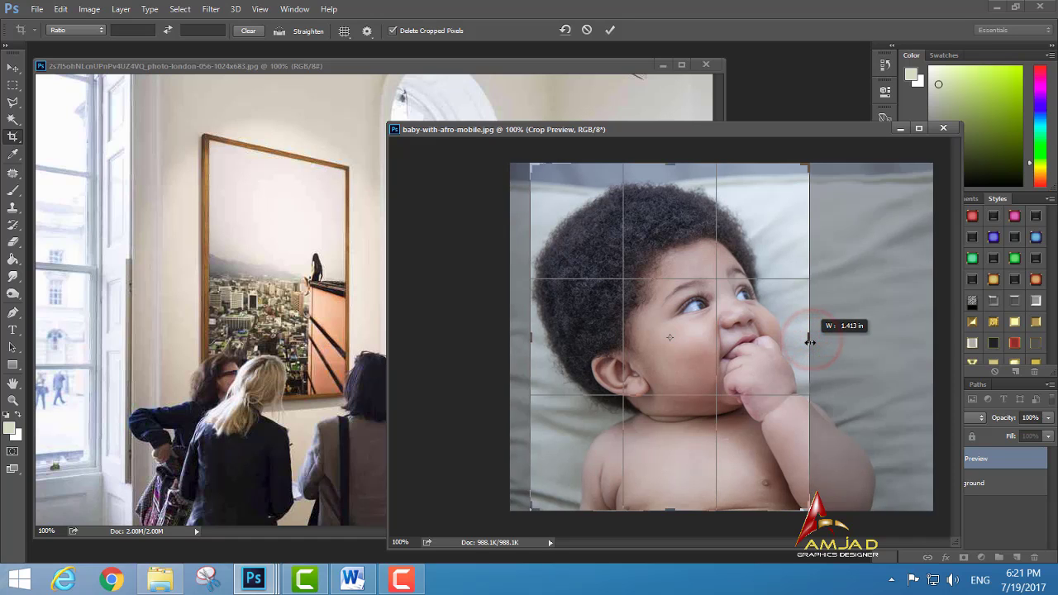
{"action": "left_click", "coordinate": [611, 31]}
{"action": "left_click_drag", "start_coordinate": [642, 132], "coordinate": [423, 94]}
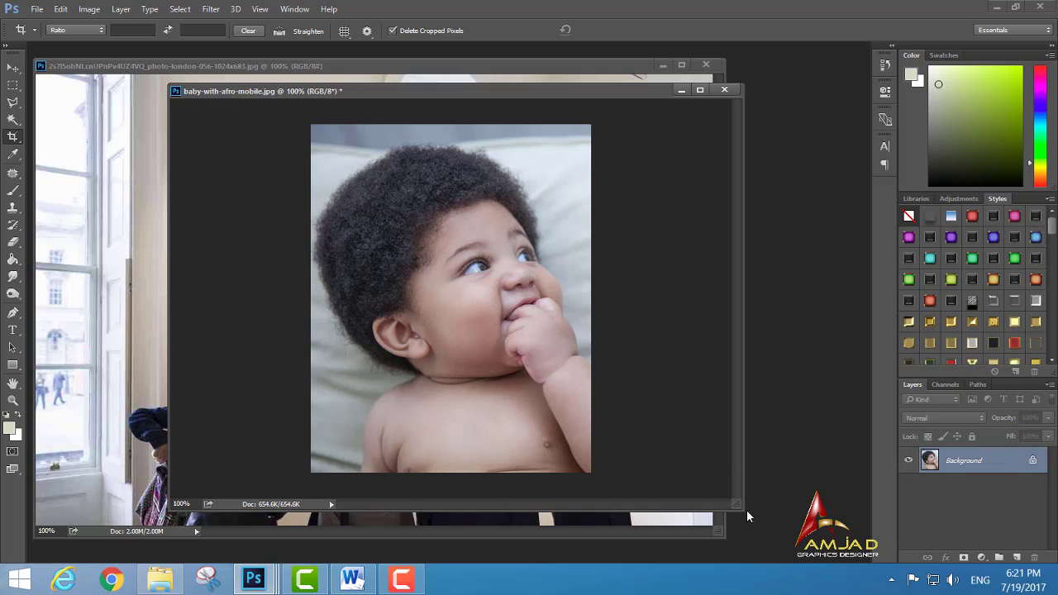
Marquee-select a rectangle just inside the baby photo's edges and invert it to a border strip.
{"action": "left_click_drag", "start_coordinate": [741, 513], "coordinate": [792, 534]}
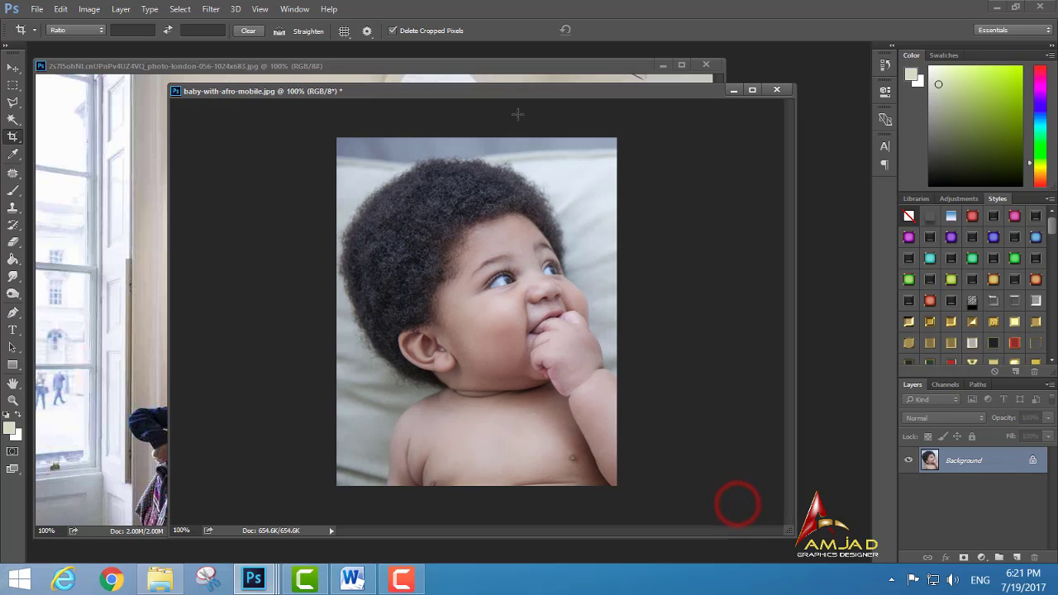
{"action": "left_click_drag", "start_coordinate": [483, 93], "coordinate": [411, 92]}
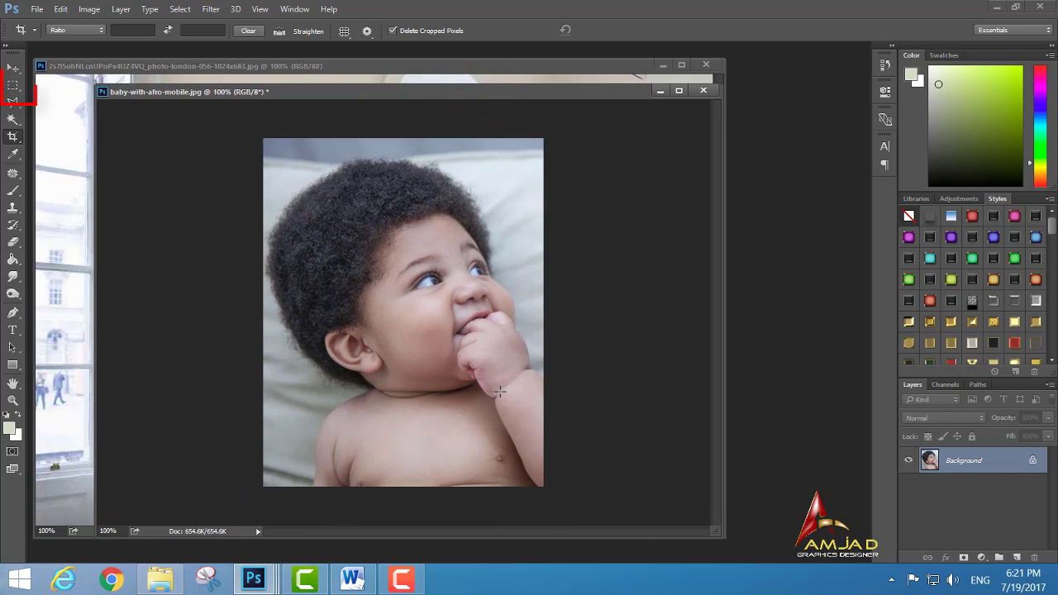
{"action": "left_click", "coordinate": [17, 86]}
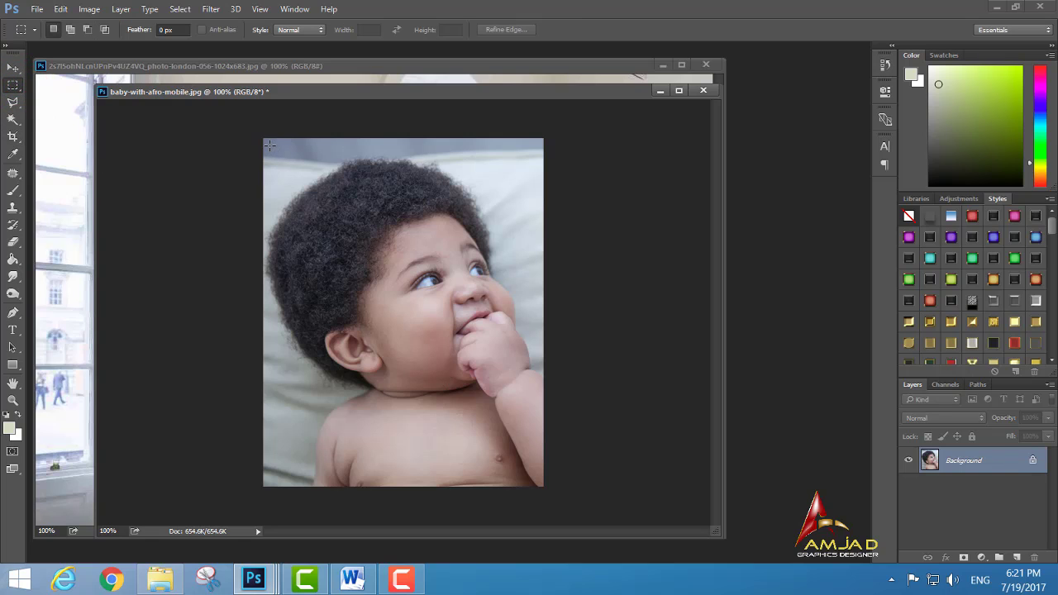
{"action": "left_click_drag", "start_coordinate": [269, 146], "coordinate": [538, 479]}
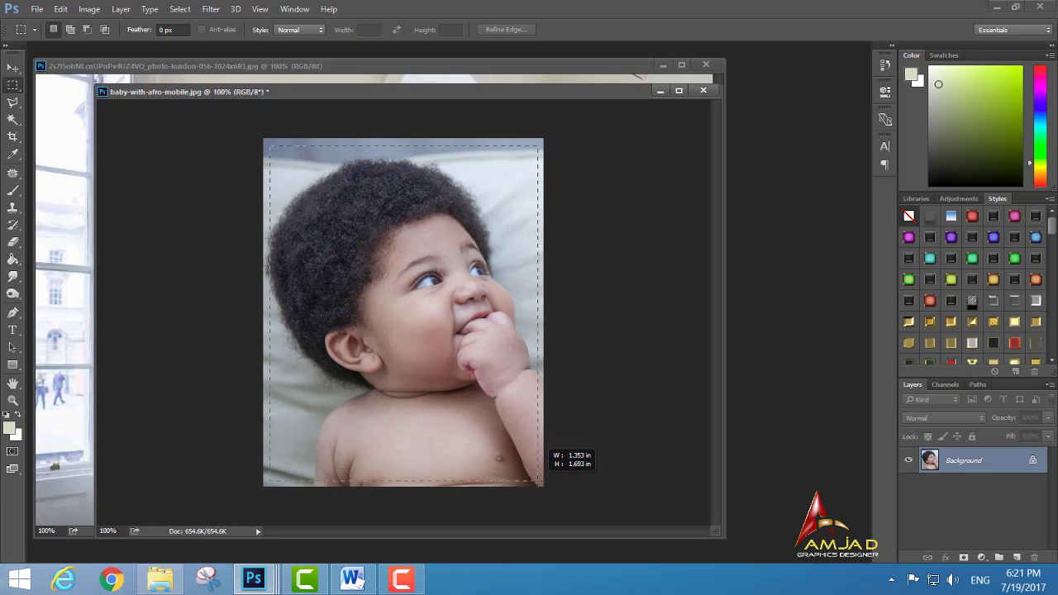
{"action": "left_click_drag", "start_coordinate": [539, 479], "coordinate": [536, 478]}
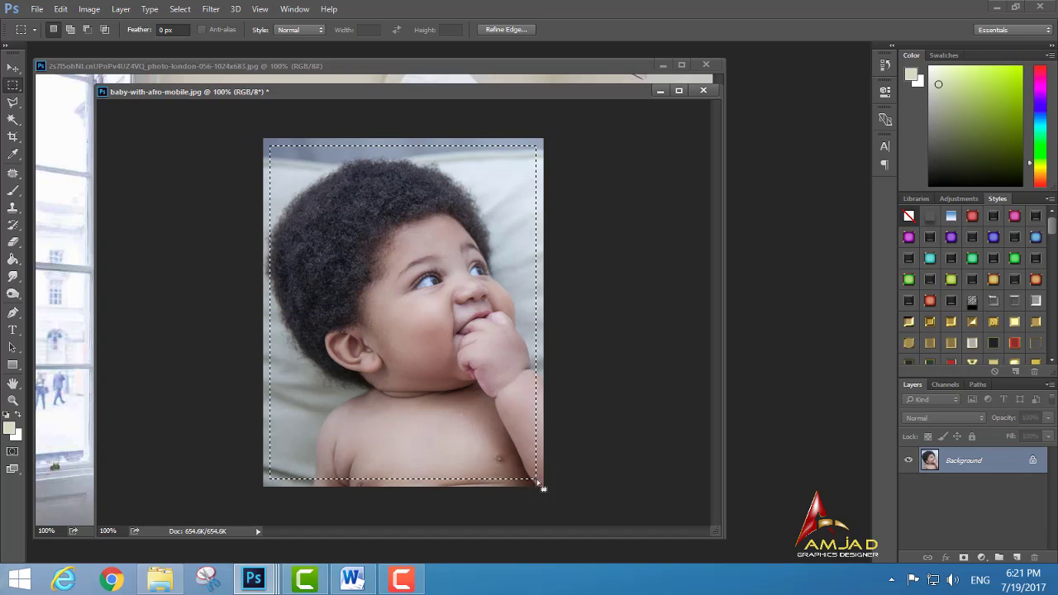
{"action": "left_click", "coordinate": [180, 9]}
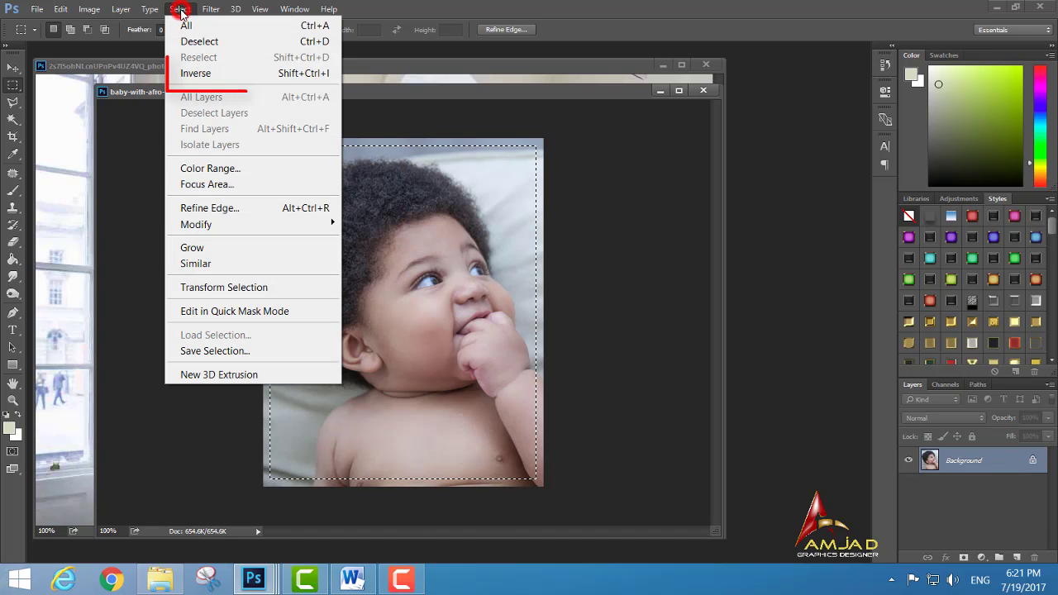
{"action": "left_click", "coordinate": [199, 76]}
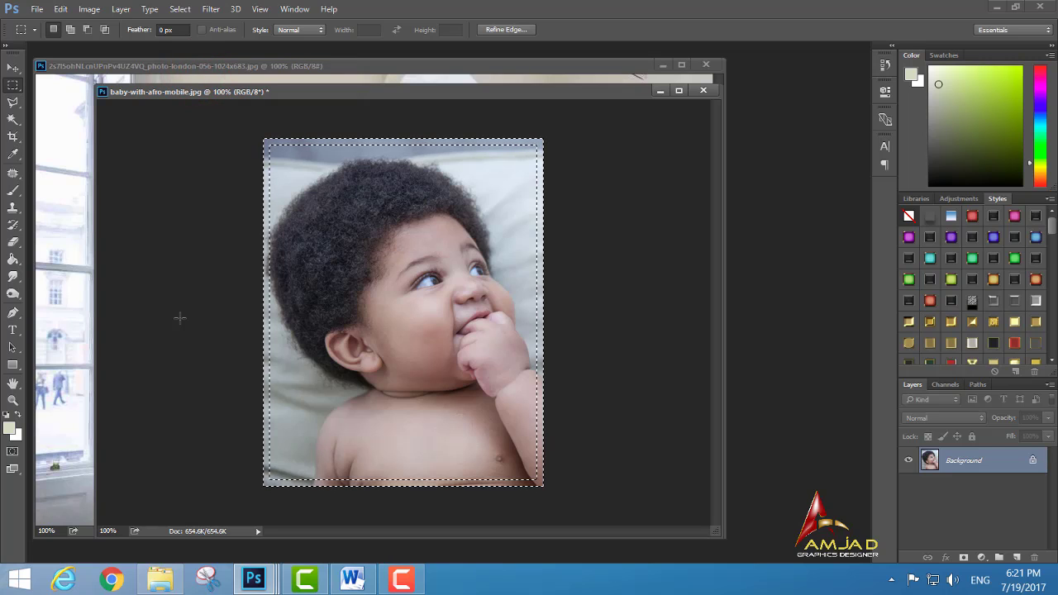
{"action": "right_click", "coordinate": [323, 207]}
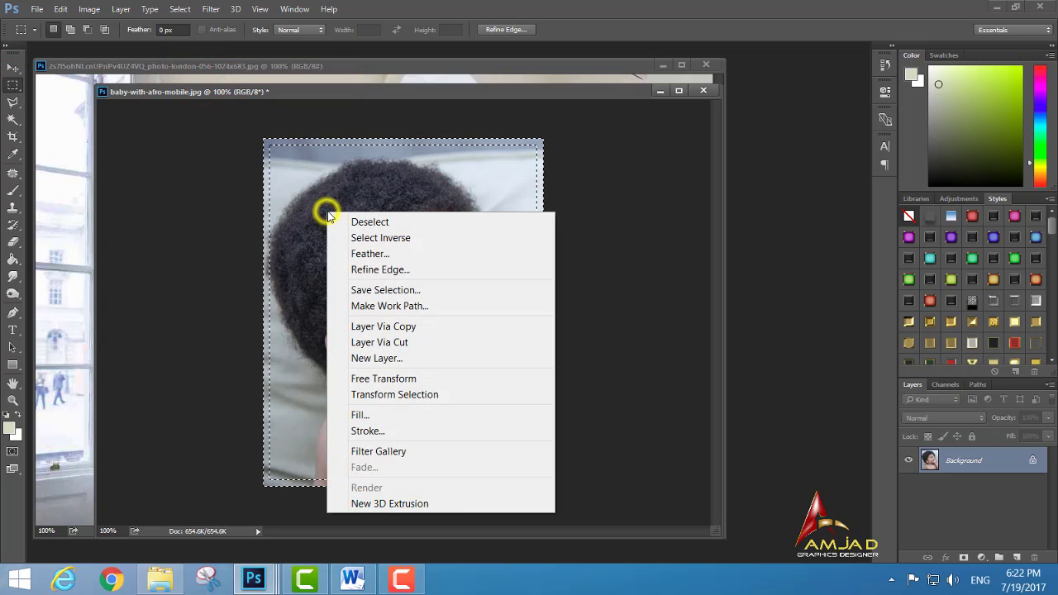
Feather the border selection by 4 pixels.
{"action": "left_click", "coordinate": [380, 255]}
{"action": "left_click", "coordinate": [517, 199]}
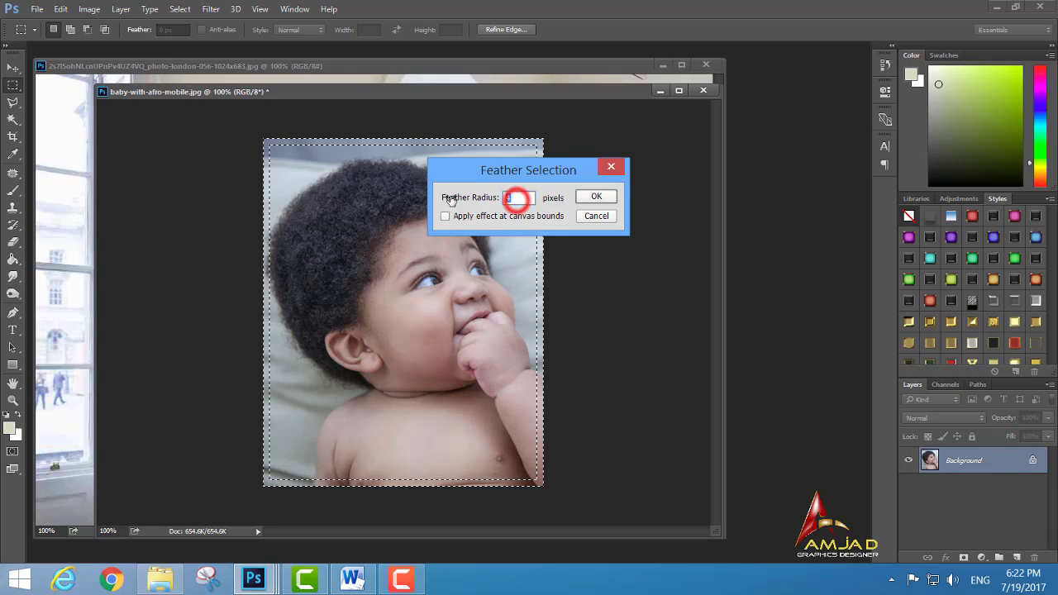
{"action": "type", "text": "4"}
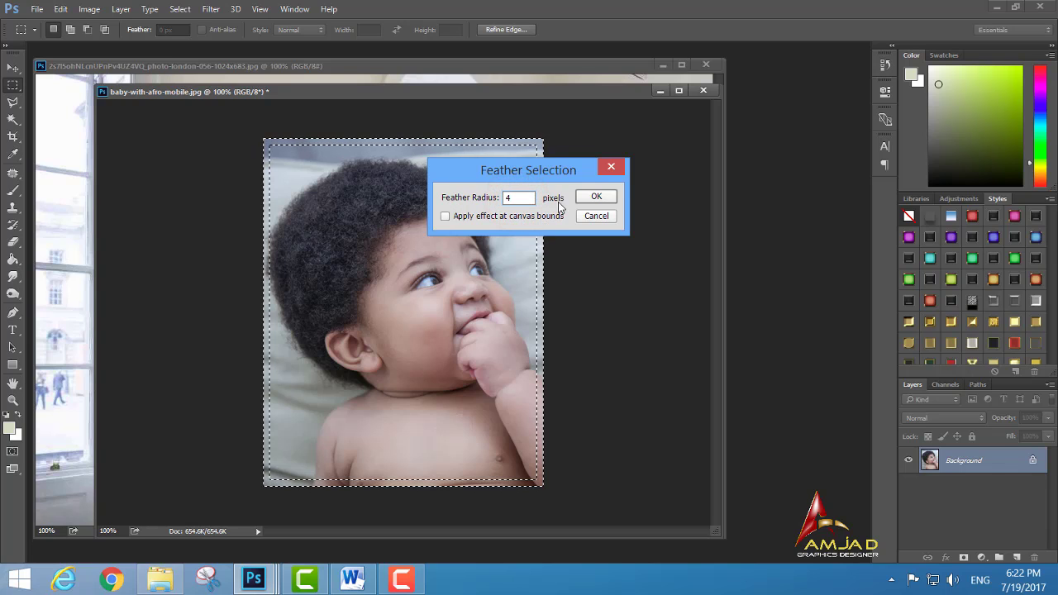
{"action": "left_click", "coordinate": [587, 197]}
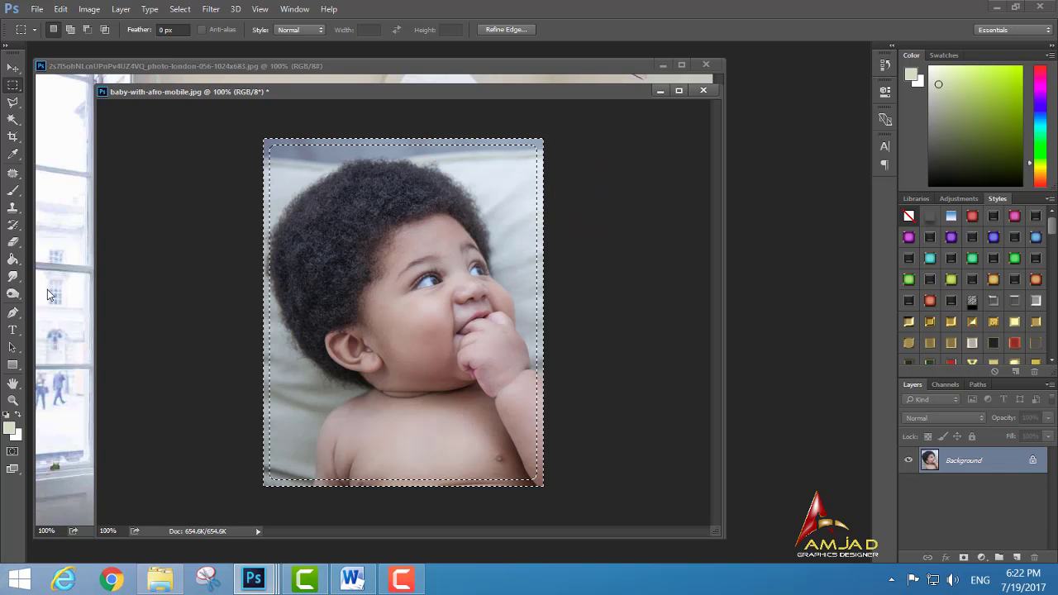
Pick the Eraser and adjust its brush size and hardness.
{"action": "left_click", "coordinate": [13, 242]}
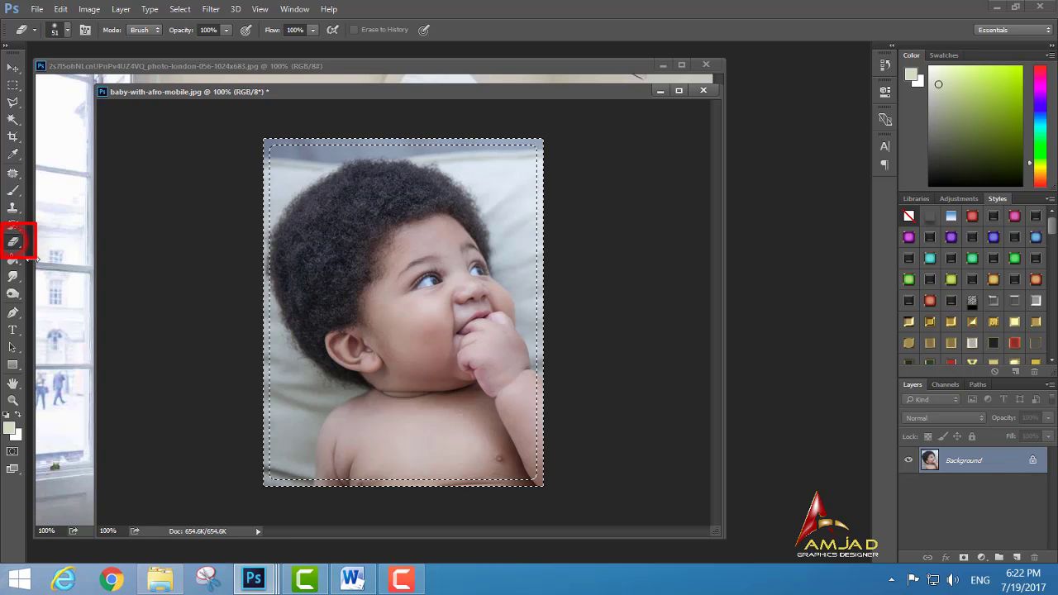
{"action": "right_click", "coordinate": [339, 182]}
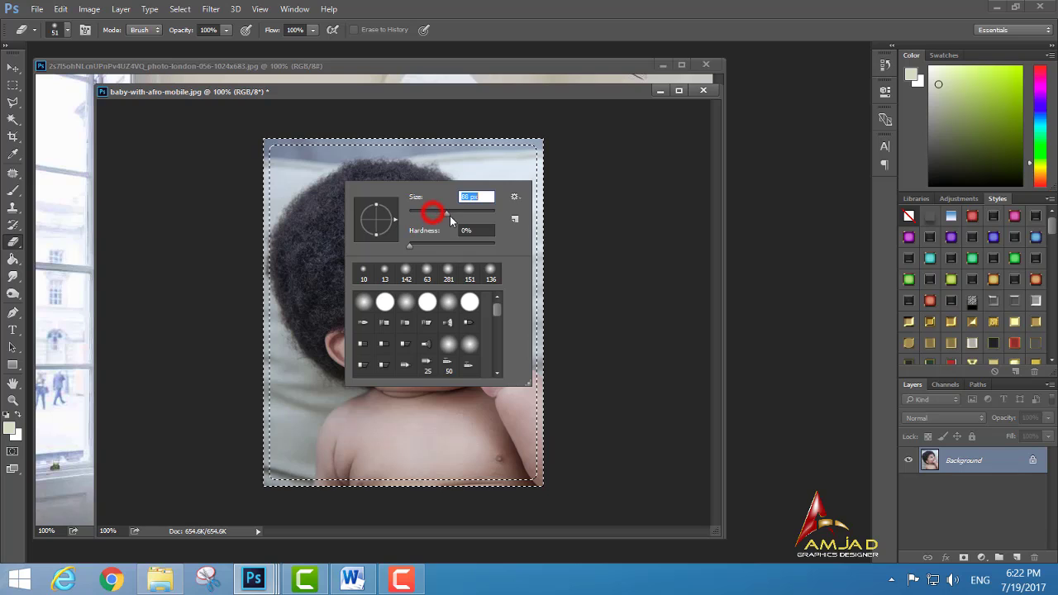
{"action": "left_click_drag", "start_coordinate": [450, 215], "coordinate": [452, 215]}
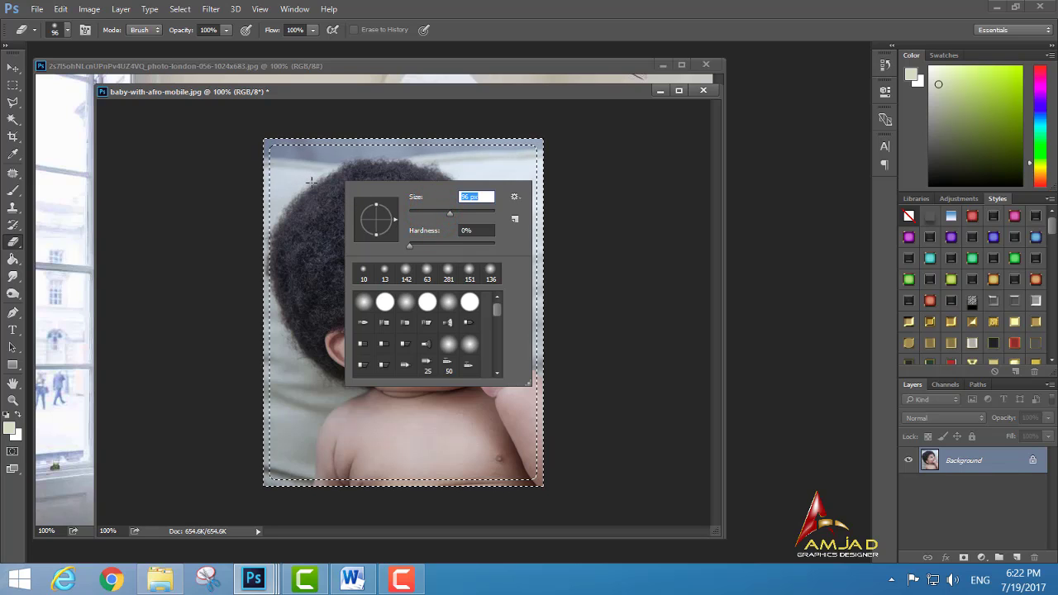
{"action": "key", "text": "Tab"}
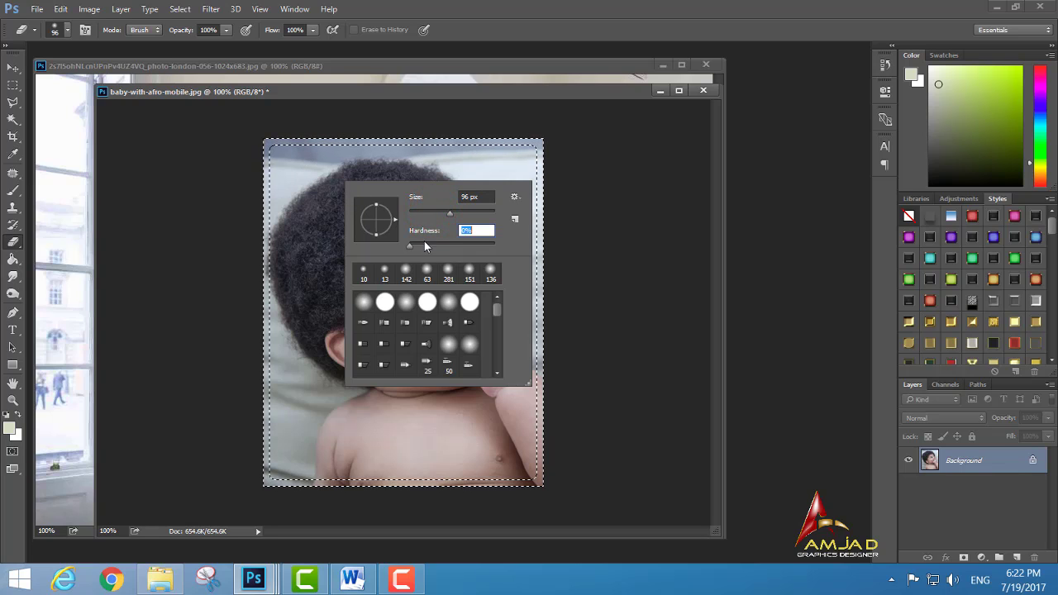
{"action": "left_click_drag", "start_coordinate": [443, 214], "coordinate": [437, 214]}
Set the eraser brush to 74 px and erase along the photo's selected bottom edge.
{"action": "left_click", "coordinate": [444, 68]}
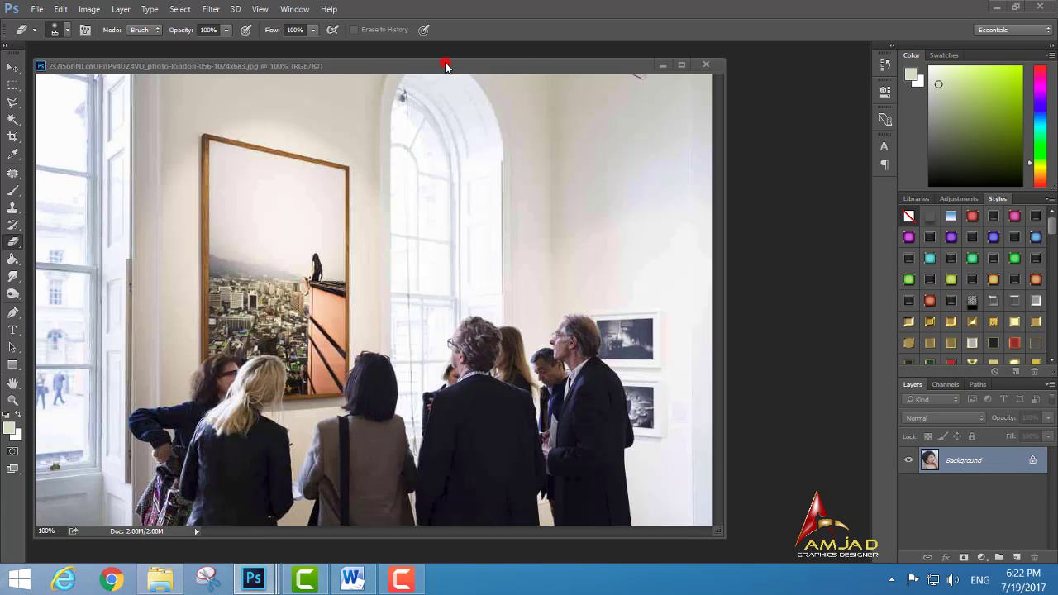
{"action": "left_click_drag", "start_coordinate": [418, 69], "coordinate": [453, 157]}
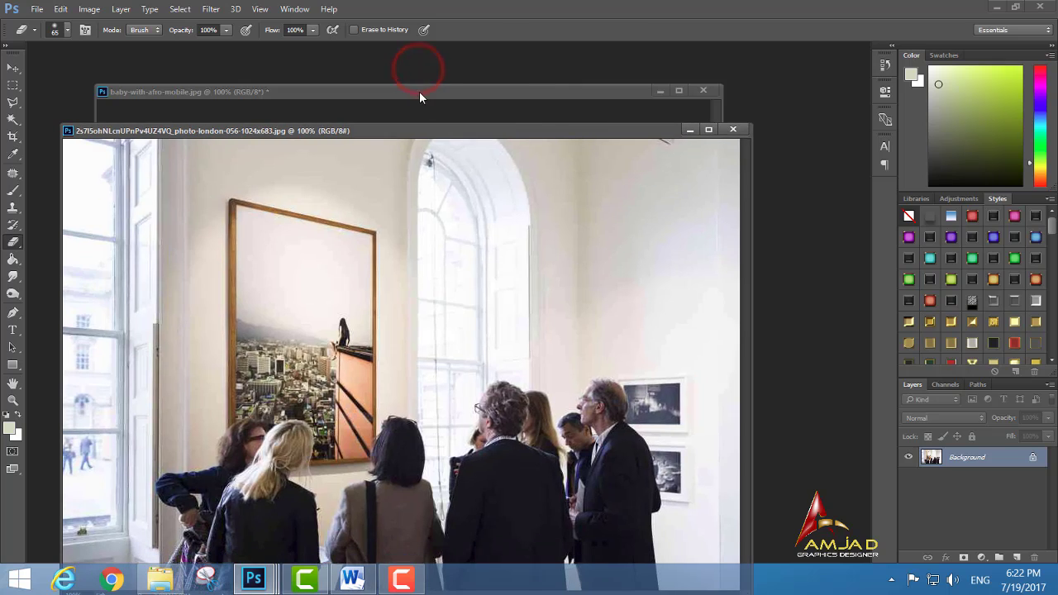
{"action": "left_click", "coordinate": [418, 92]}
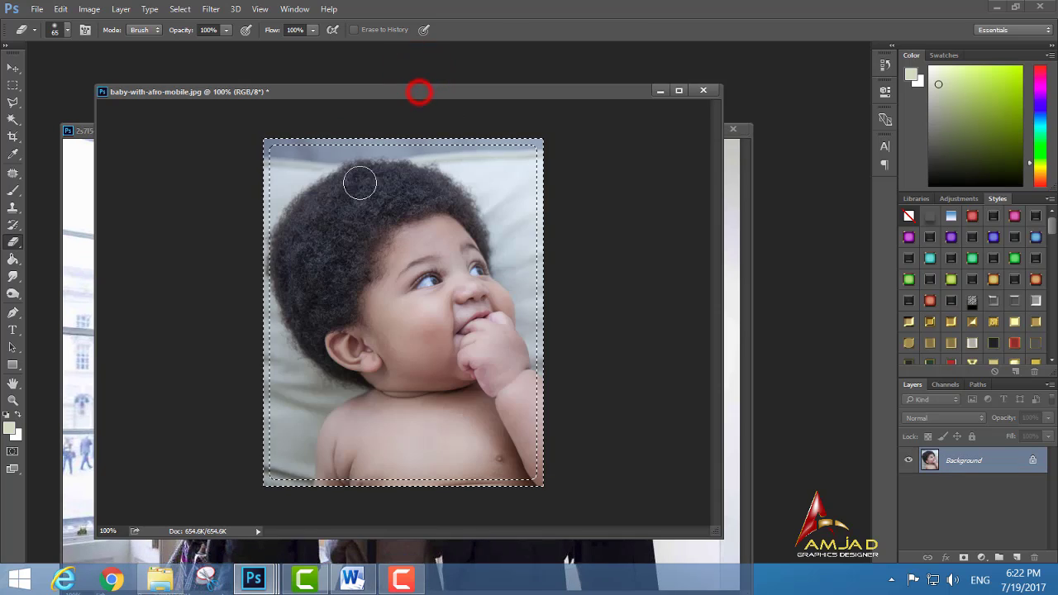
{"action": "right_click", "coordinate": [232, 127]}
{"action": "right_click", "coordinate": [411, 198]}
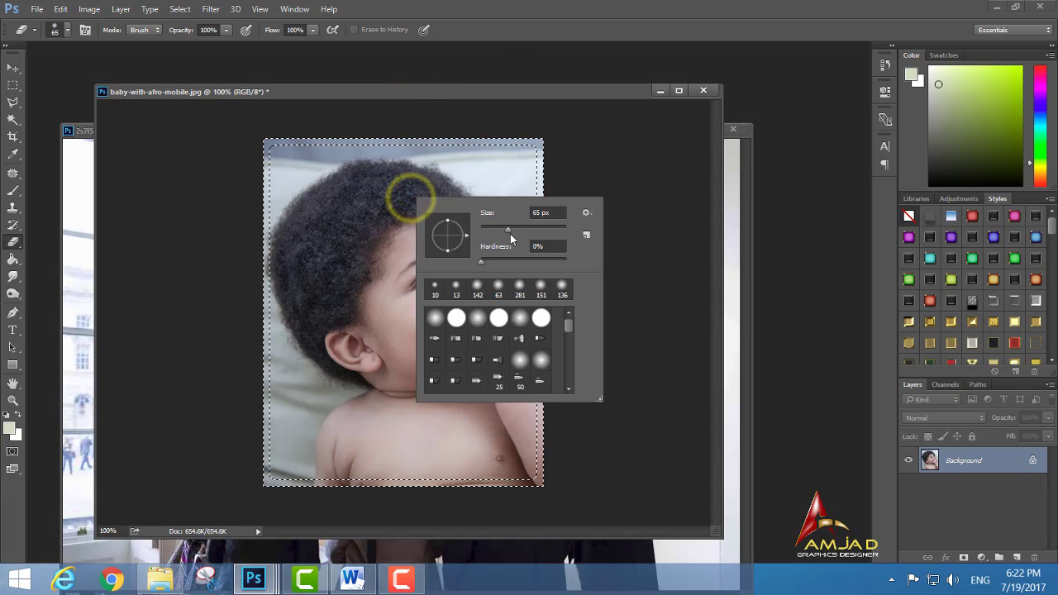
{"action": "left_click", "coordinate": [511, 229]}
{"action": "left_click", "coordinate": [234, 130]}
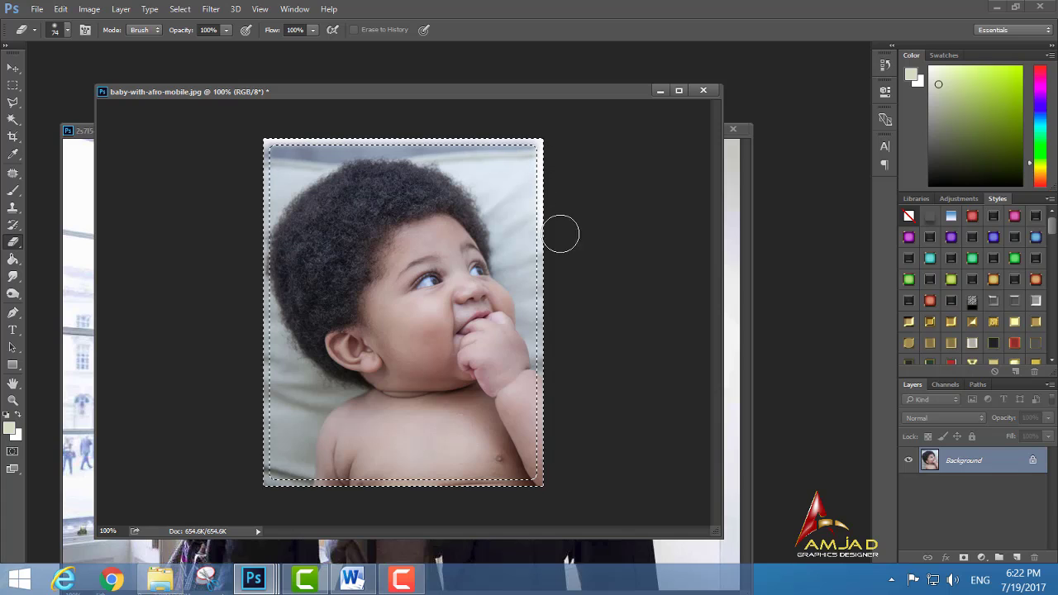
{"action": "left_click_drag", "start_coordinate": [541, 479], "coordinate": [482, 489]}
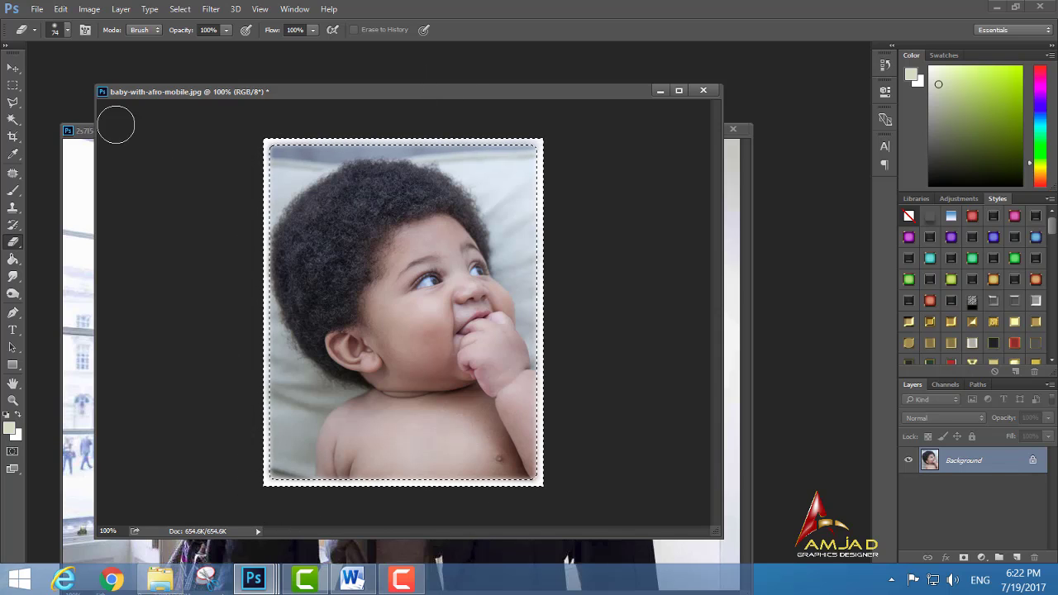
{"action": "left_click", "coordinate": [14, 70]}
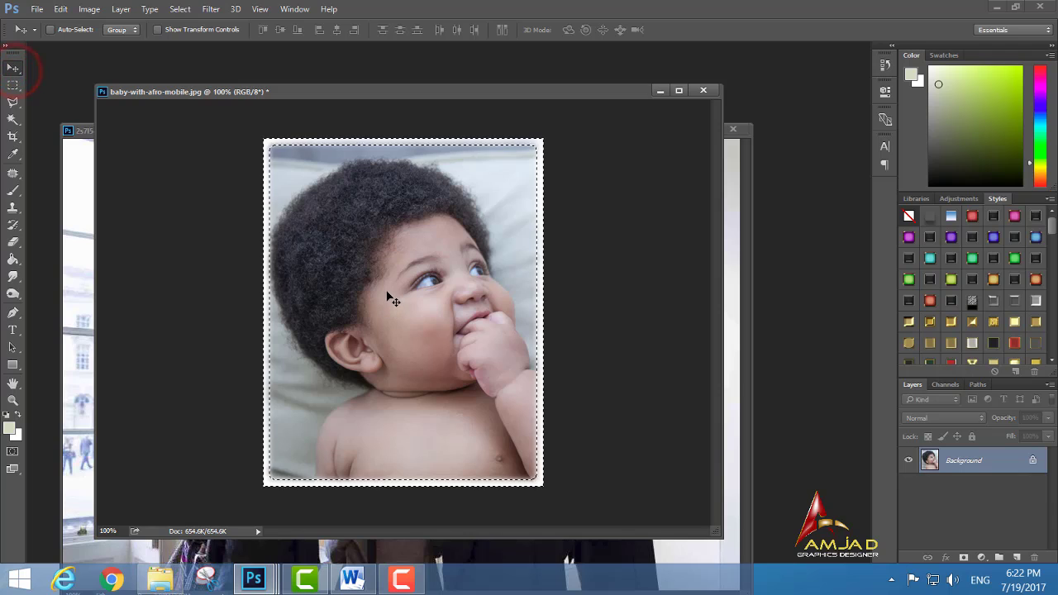
Deselect and open the Filter Gallery's Texture > Texturizer effect for the baby photo.
{"action": "key", "text": "ctrl+d"}
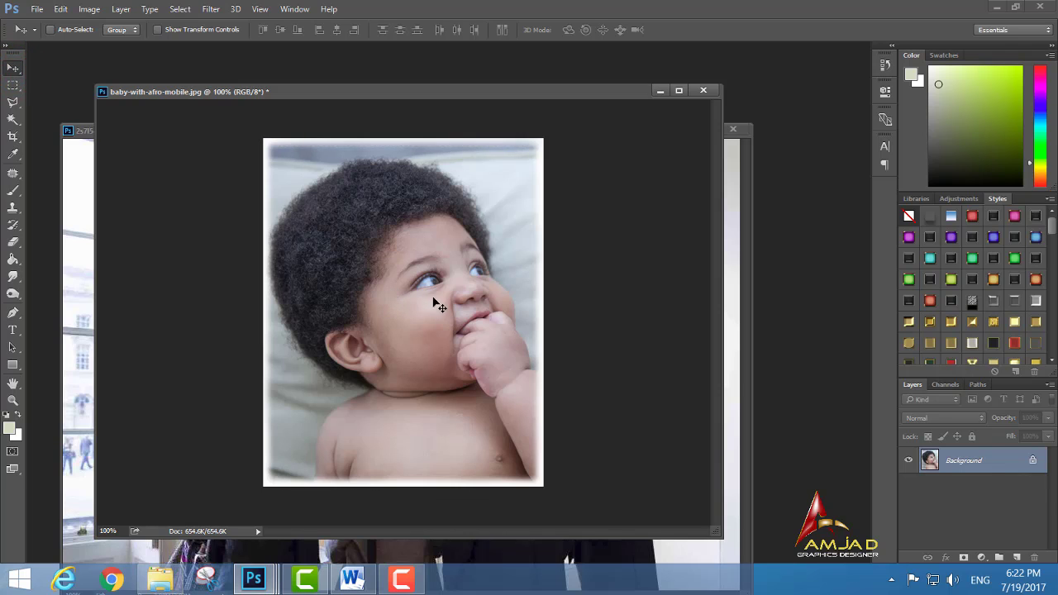
{"action": "left_click", "coordinate": [211, 9]}
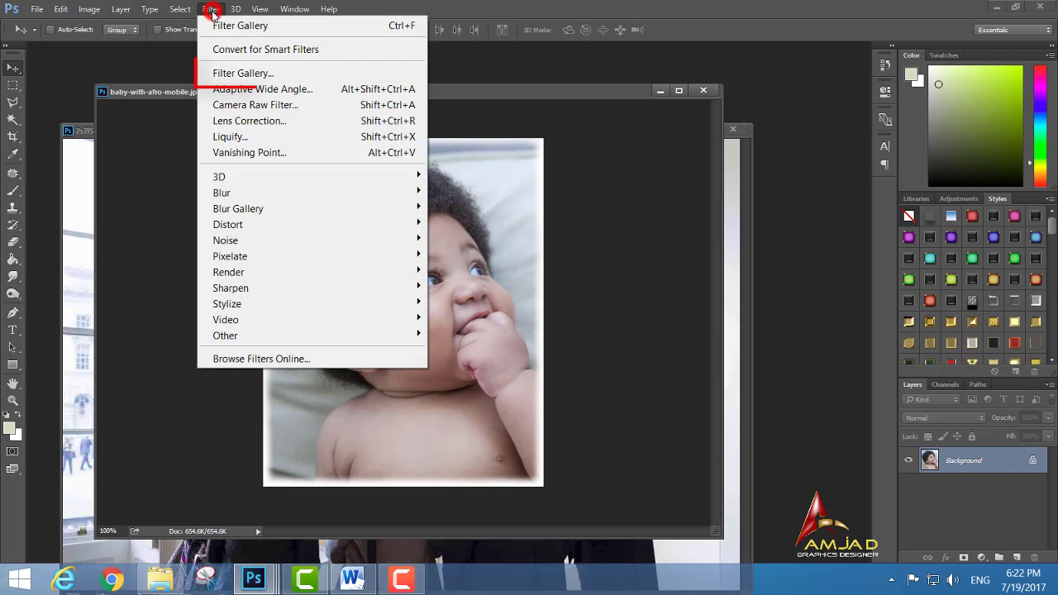
{"action": "left_click", "coordinate": [240, 73]}
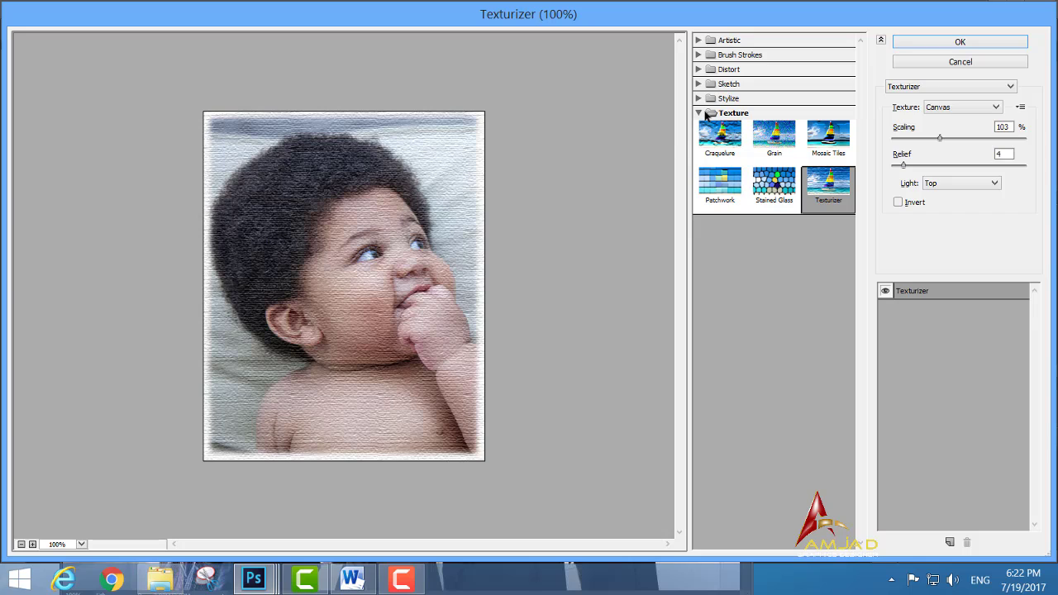
{"action": "left_click", "coordinate": [700, 113]}
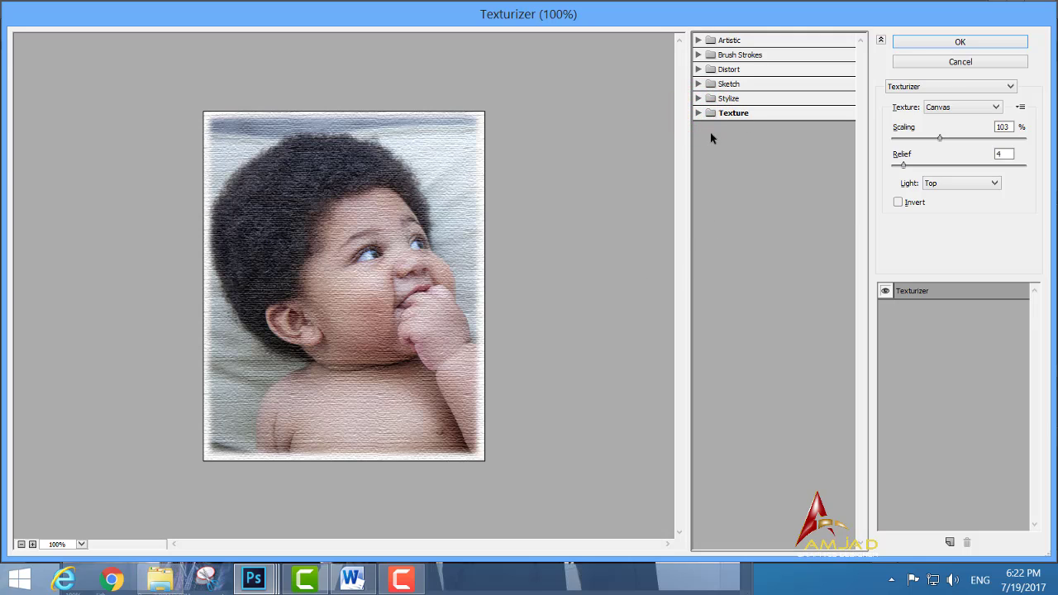
{"action": "left_click", "coordinate": [699, 84]}
{"action": "left_click", "coordinate": [718, 107]}
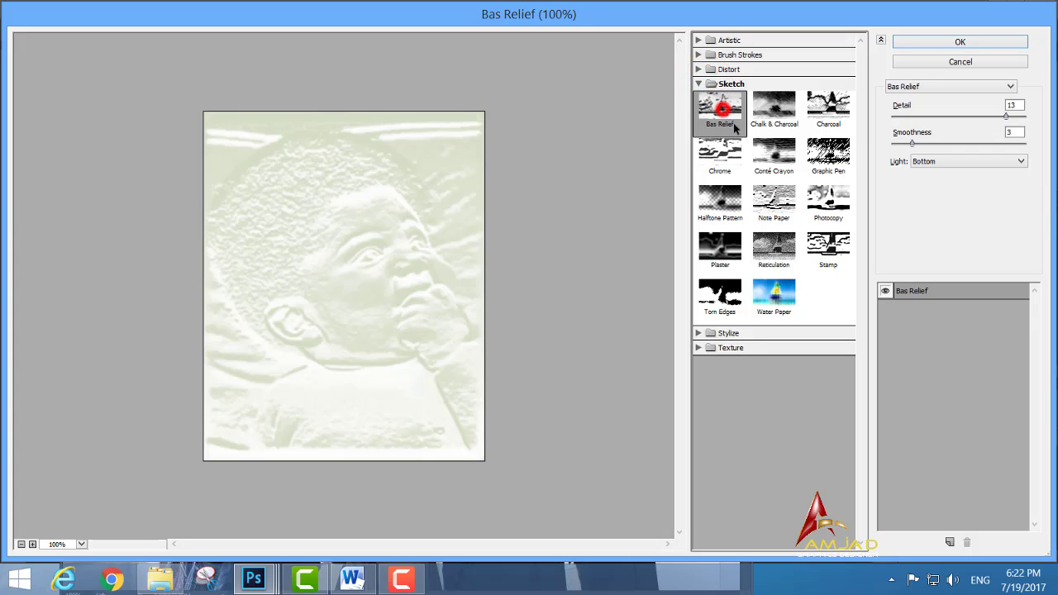
{"action": "left_click", "coordinate": [698, 83]}
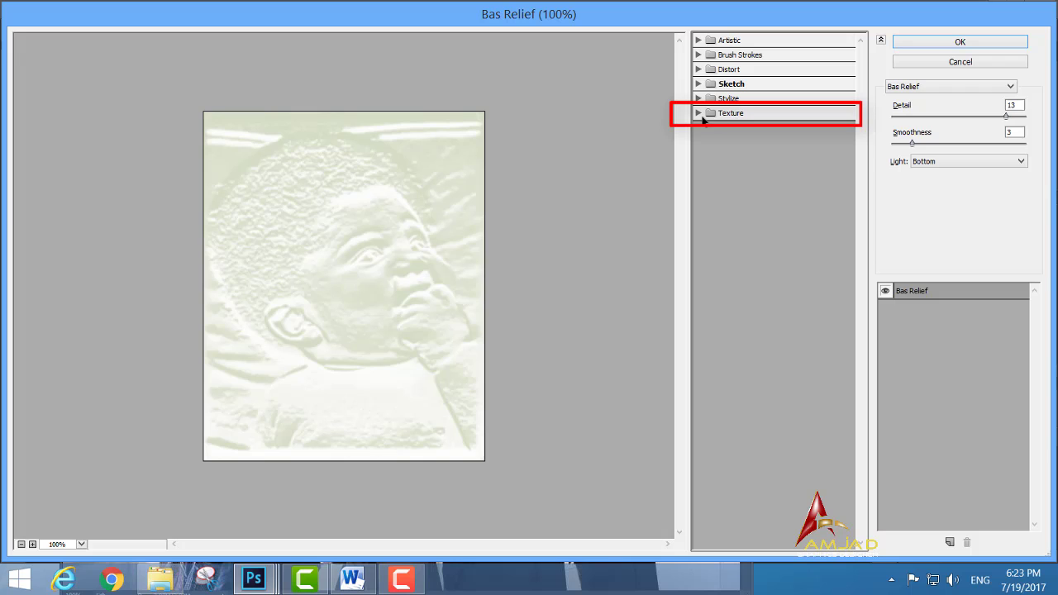
{"action": "left_click", "coordinate": [699, 113]}
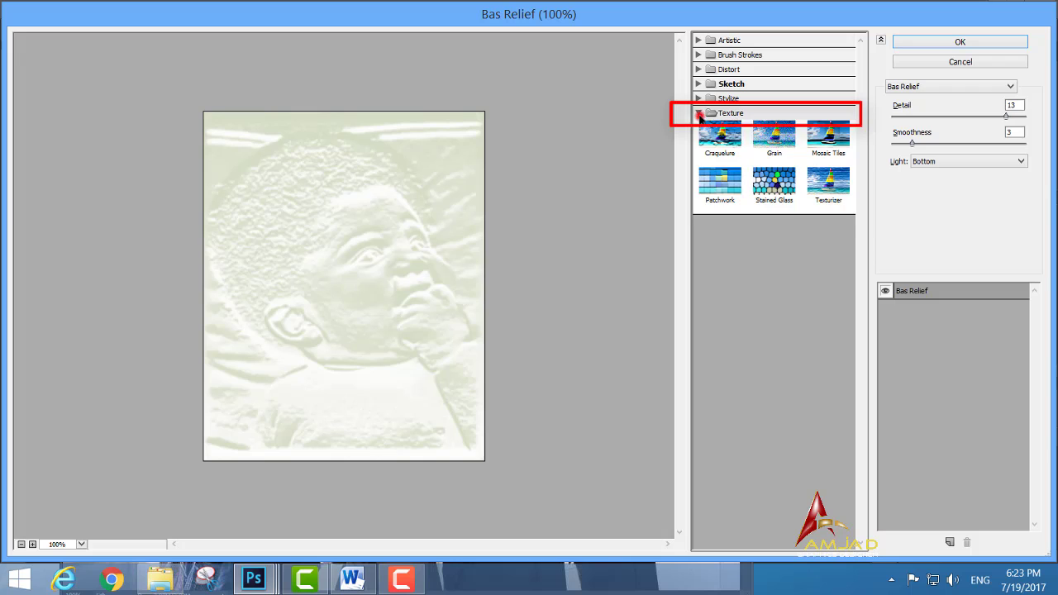
{"action": "left_click", "coordinate": [827, 189]}
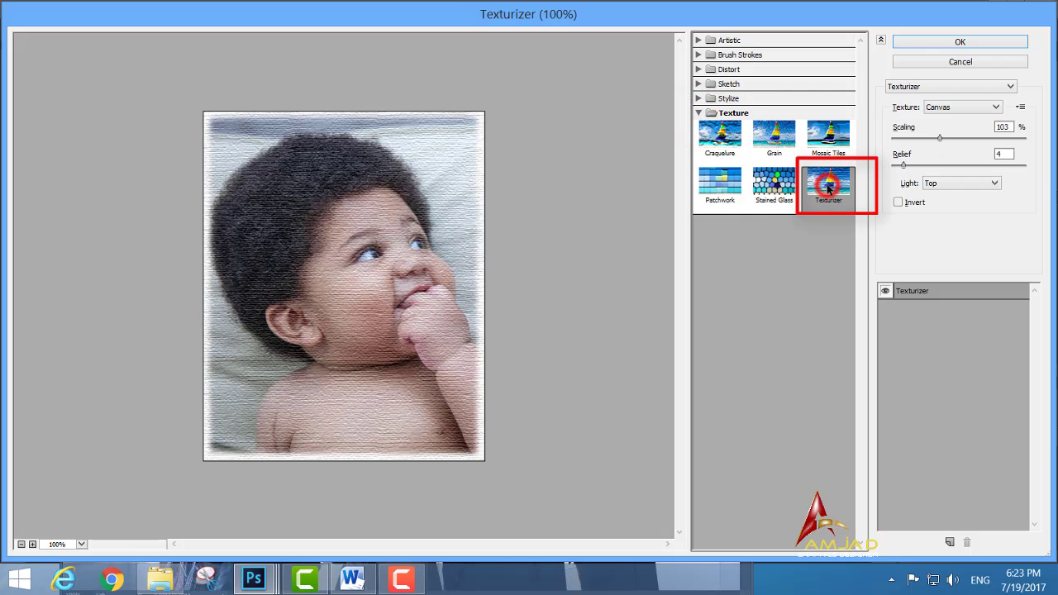
Set the Canvas texture's scaling to 100 and bring the relief down to 5.
{"action": "left_click", "coordinate": [940, 138]}
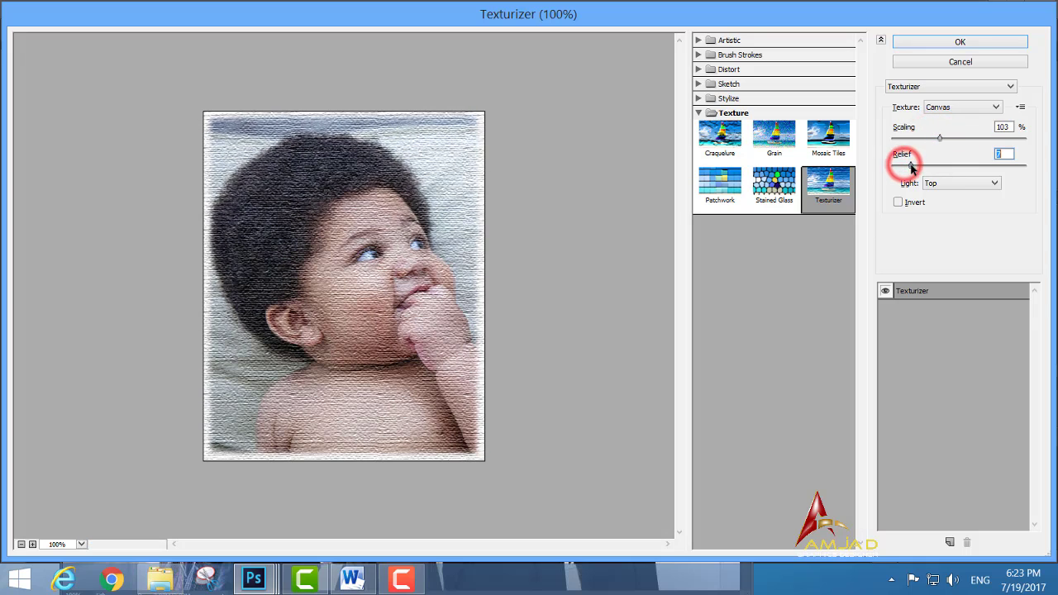
{"action": "left_click_drag", "start_coordinate": [904, 165], "coordinate": [912, 165]}
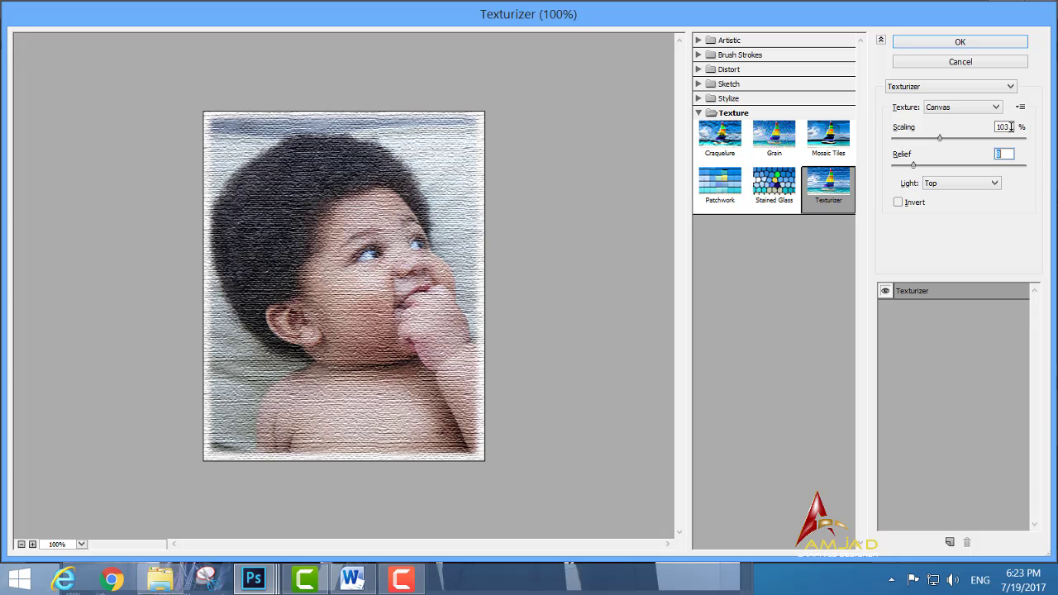
{"action": "double_click", "coordinate": [1010, 126]}
{"action": "type", "text": "100"}
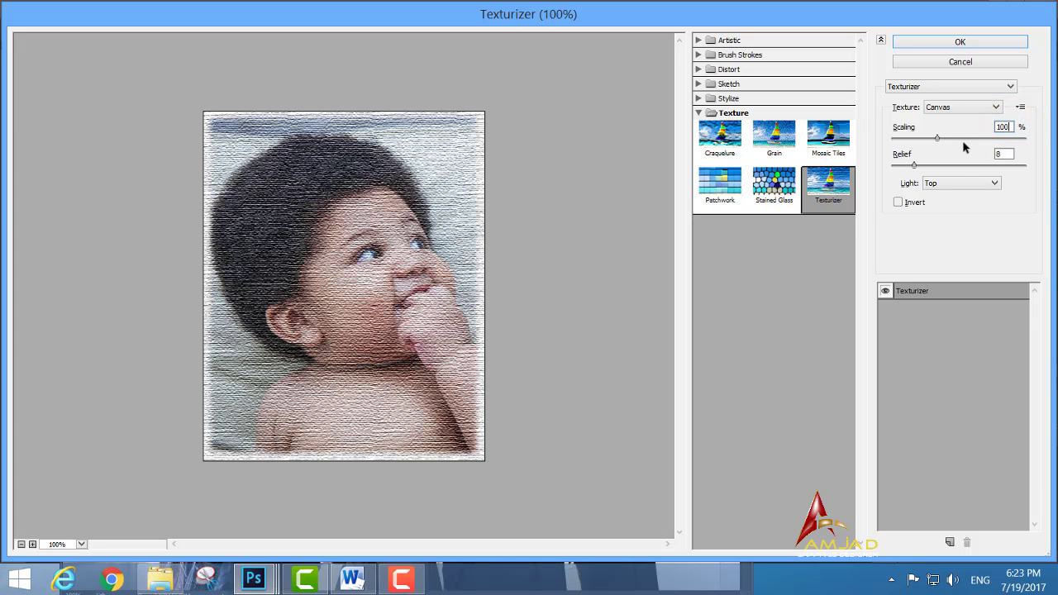
{"action": "double_click", "coordinate": [1003, 154]}
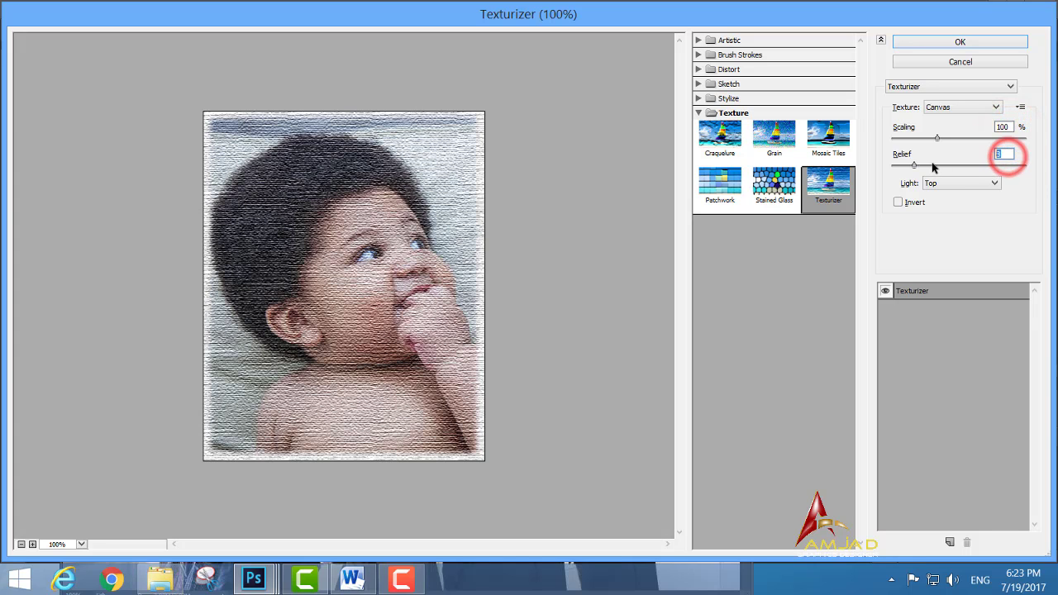
{"action": "type", "text": "10"}
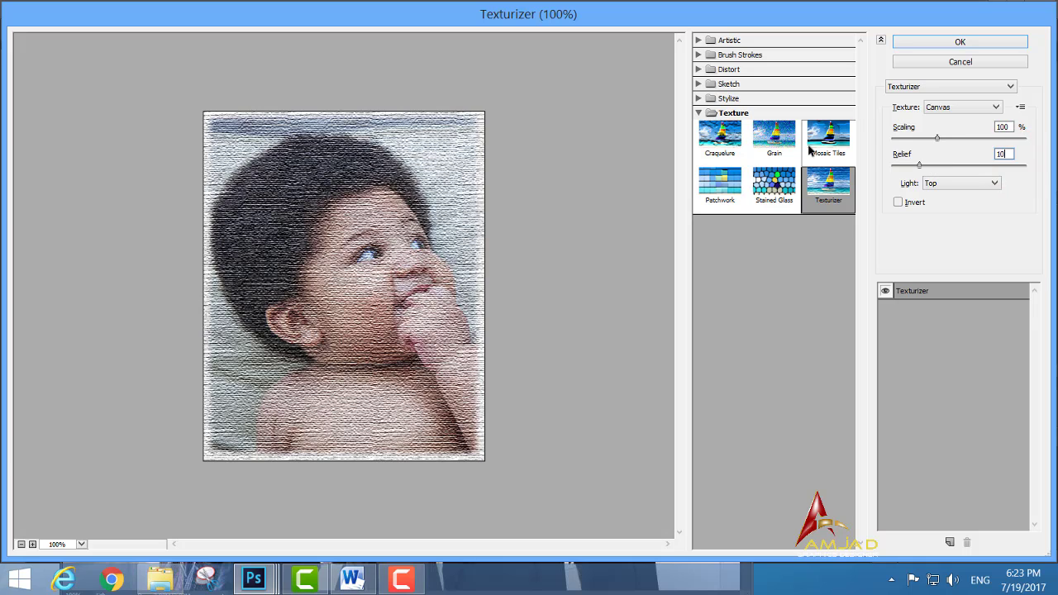
{"action": "double_click", "coordinate": [1010, 153]}
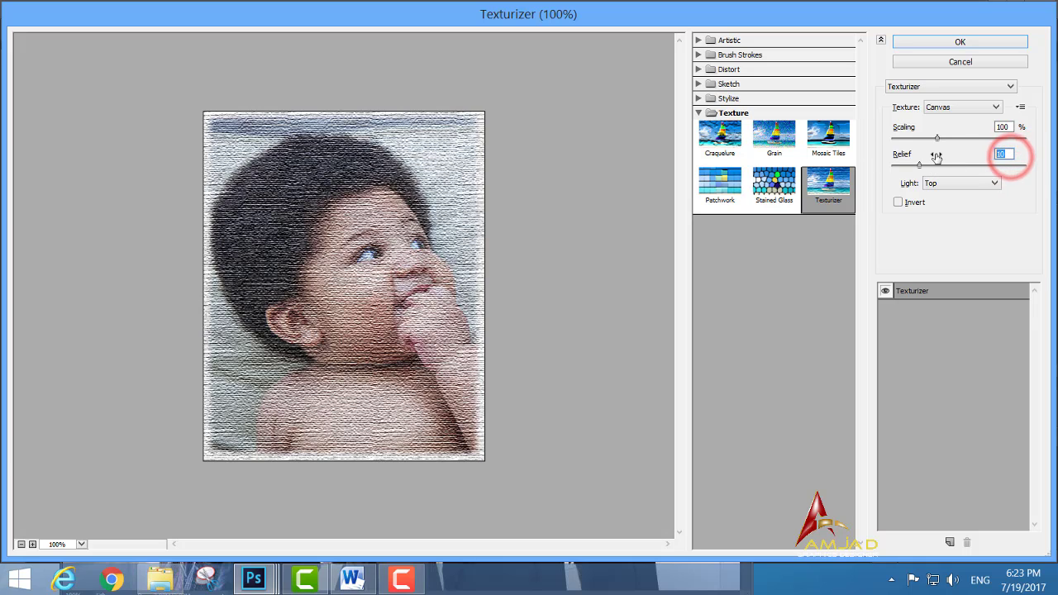
{"action": "type", "text": "8"}
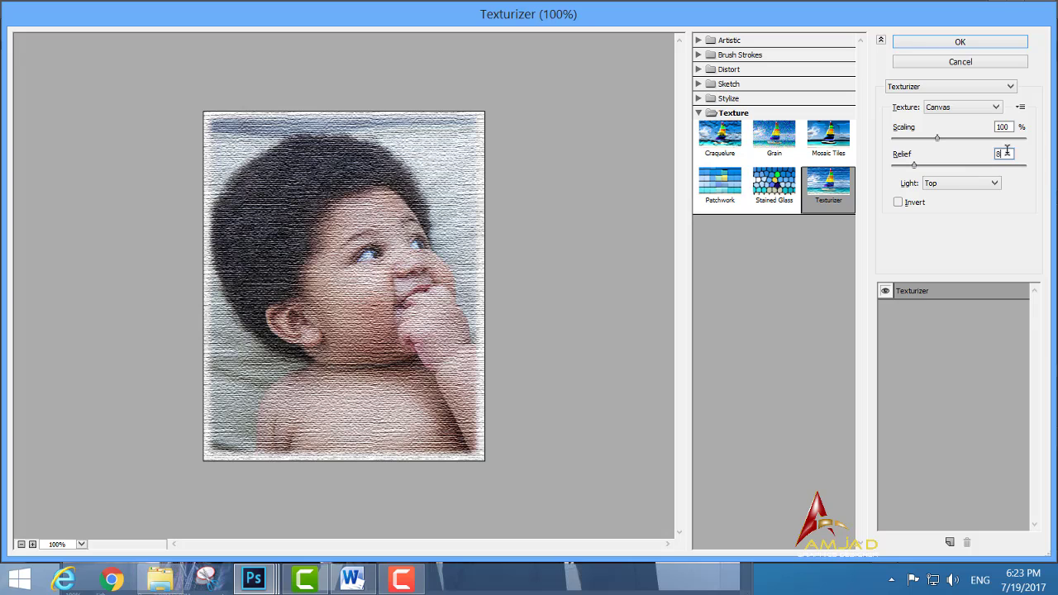
{"action": "left_click_drag", "start_coordinate": [912, 170], "coordinate": [908, 167]}
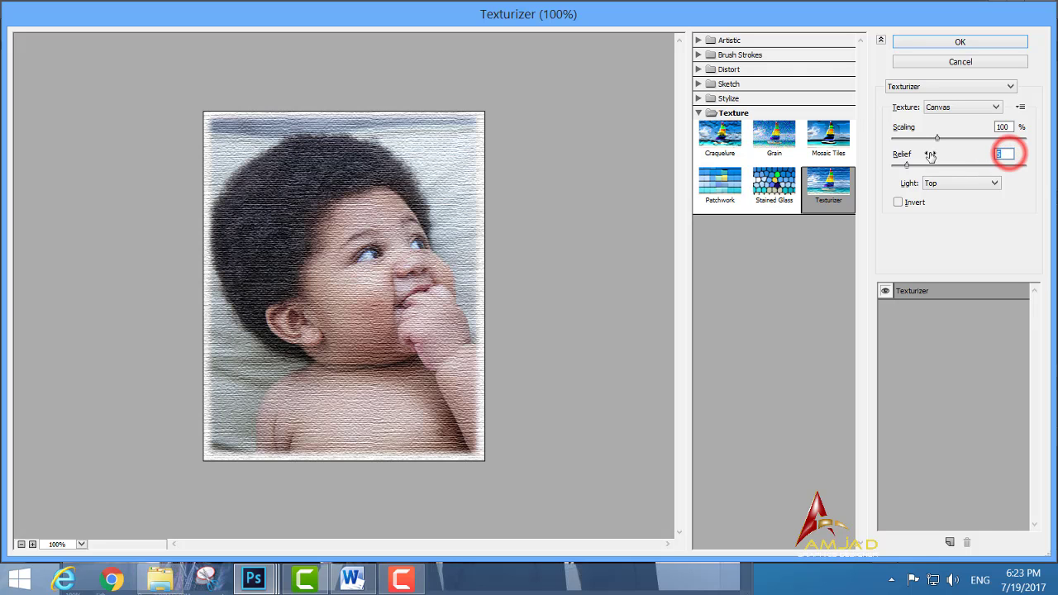
Apply the Canvas texture and copy the baby photo into the London gallery document.
{"action": "left_click", "coordinate": [953, 46]}
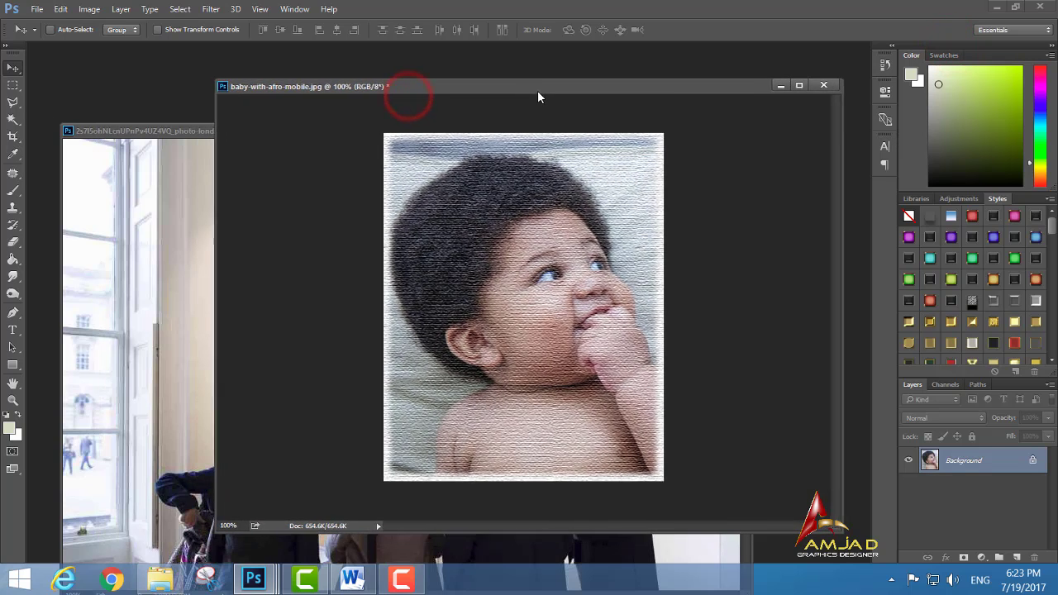
{"action": "left_click_drag", "start_coordinate": [407, 101], "coordinate": [539, 95]}
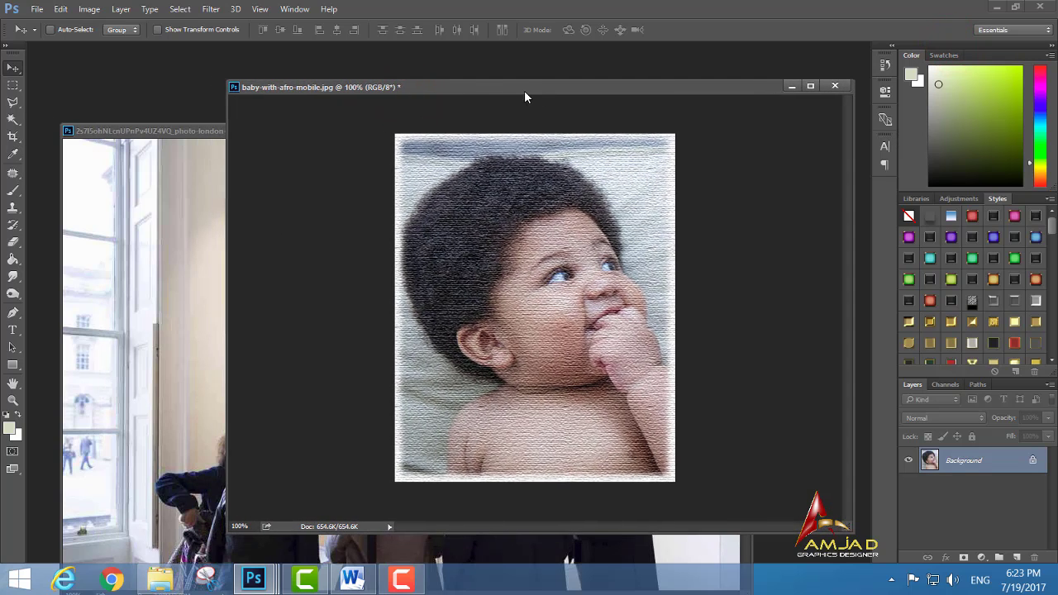
{"action": "left_click", "coordinate": [11, 69]}
{"action": "left_click_drag", "start_coordinate": [470, 96], "coordinate": [601, 119]}
{"action": "left_click_drag", "start_coordinate": [644, 238], "coordinate": [298, 310]}
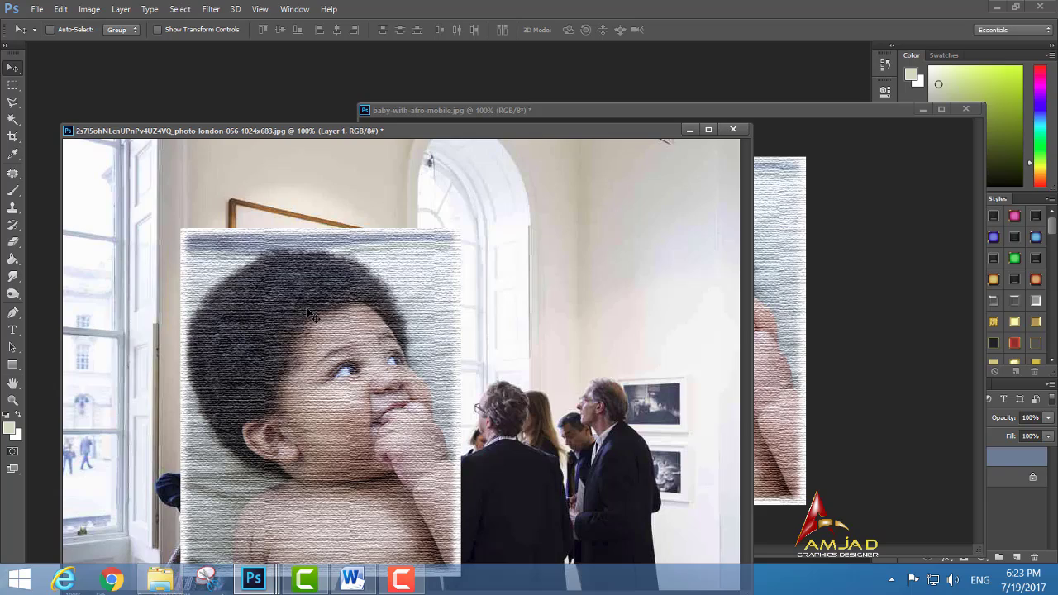
Zoom in and align the baby photo's corner with the wall frame's top-left corner.
{"action": "left_click_drag", "start_coordinate": [304, 290], "coordinate": [416, 249]}
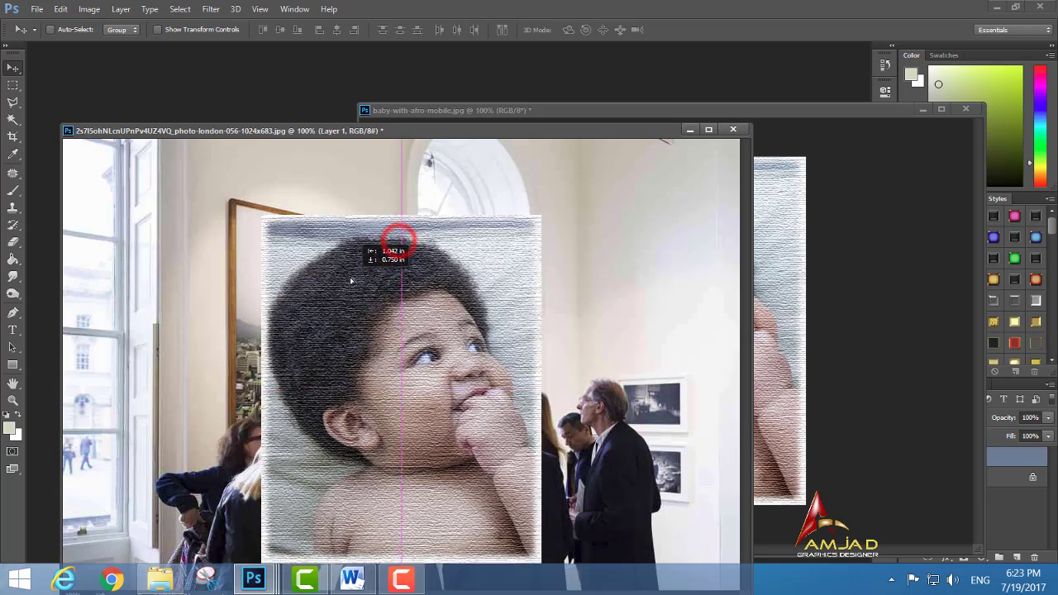
{"action": "left_click_drag", "start_coordinate": [397, 248], "coordinate": [327, 283]}
{"action": "key", "text": "ctrl+plus"}
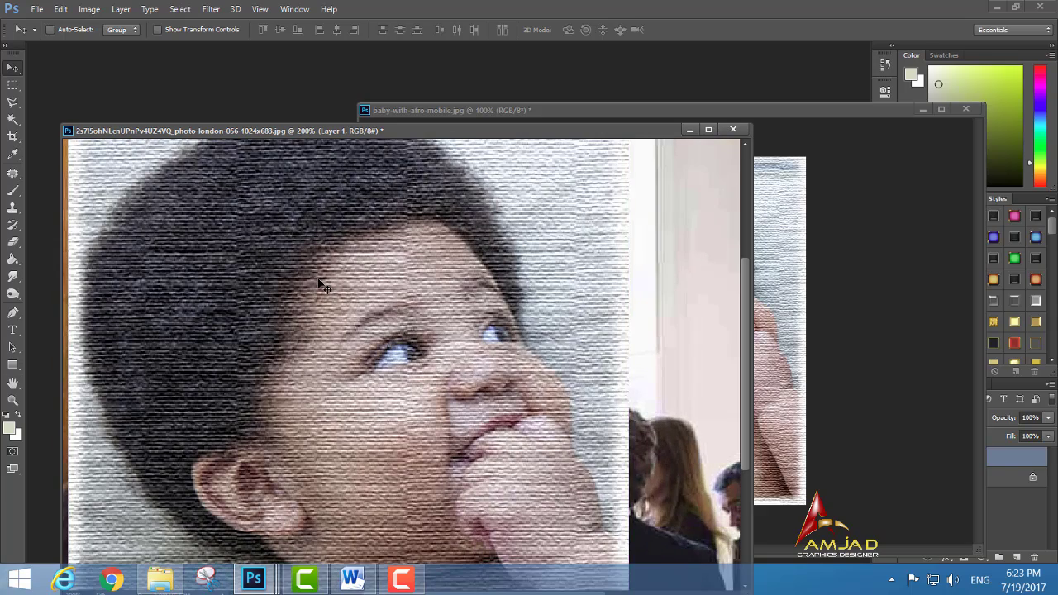
{"action": "left_click_drag", "start_coordinate": [316, 122], "coordinate": [316, 52]}
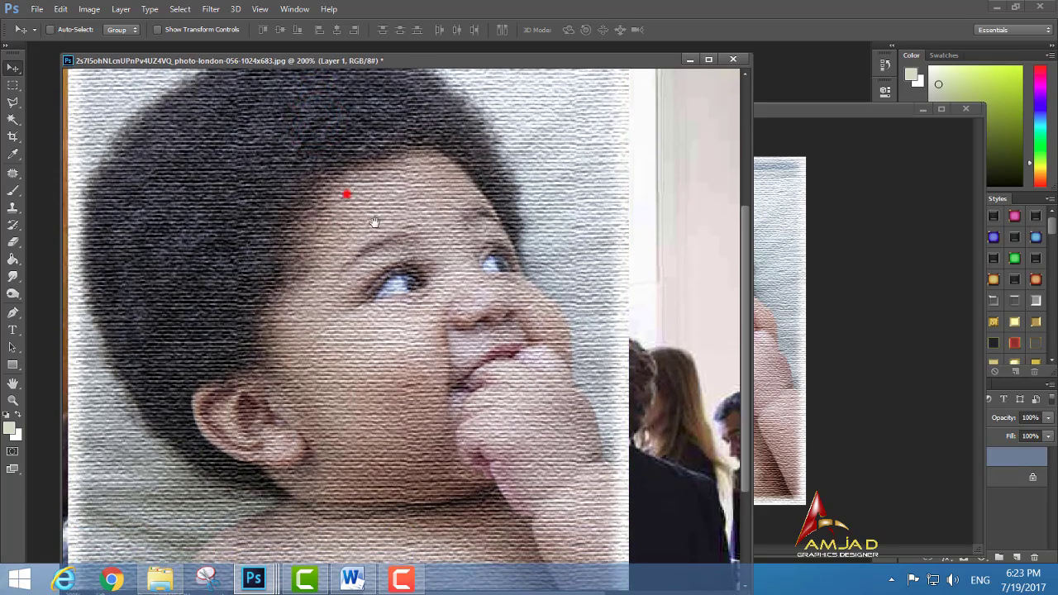
{"action": "left_click_drag", "start_coordinate": [374, 223], "coordinate": [531, 449]}
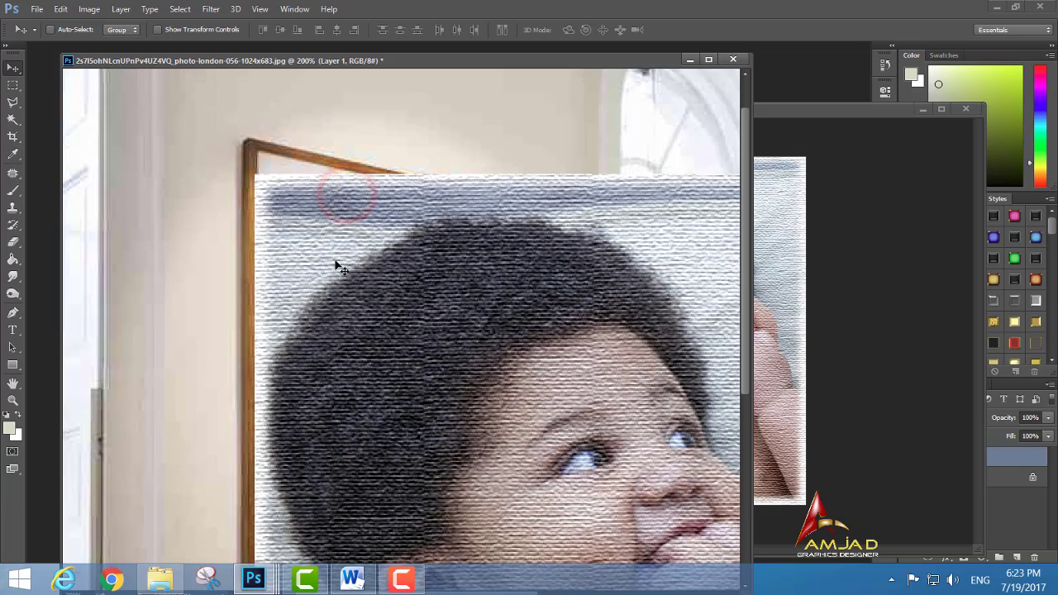
{"action": "left_click_drag", "start_coordinate": [307, 227], "coordinate": [312, 208]}
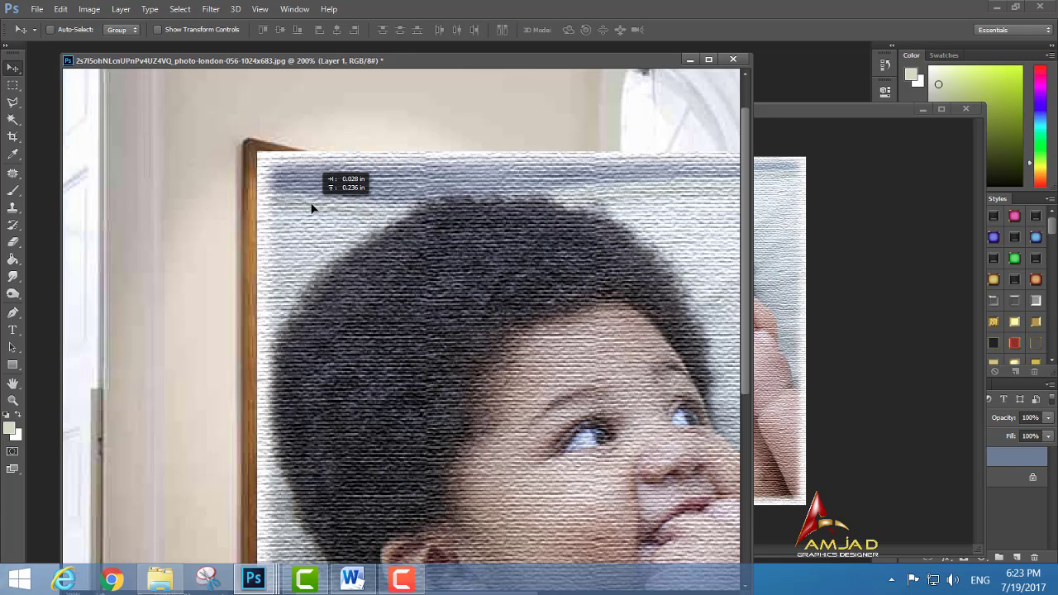
{"action": "left_click_drag", "start_coordinate": [311, 208], "coordinate": [313, 208]}
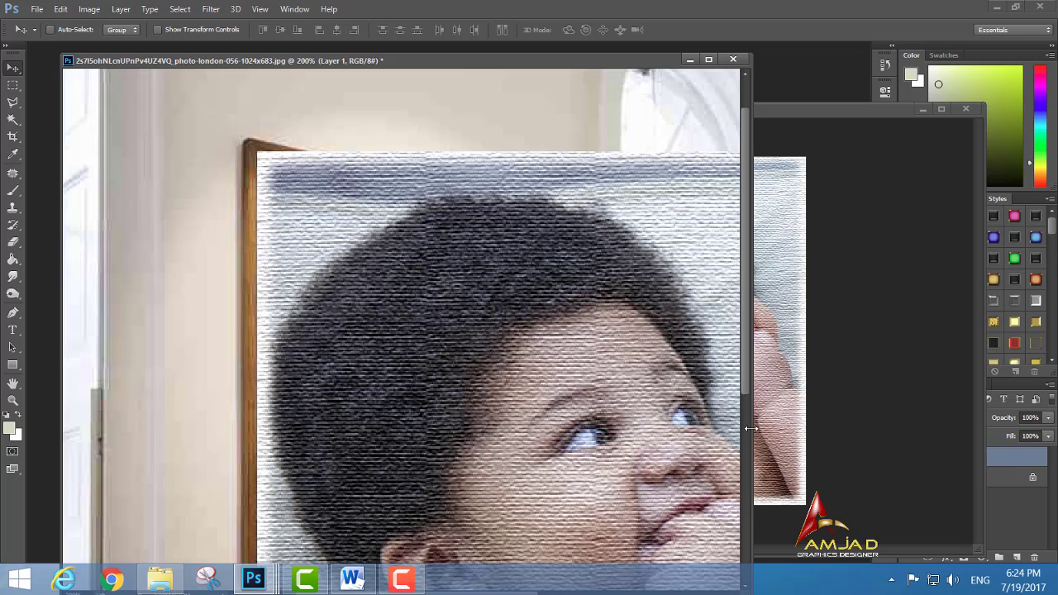
Free-transform the baby photo, pinning its right and bottom corners onto the frame corners, and commit.
{"action": "left_click_drag", "start_coordinate": [750, 428], "coordinate": [909, 426]}
{"action": "key", "text": "ctrl+t"}
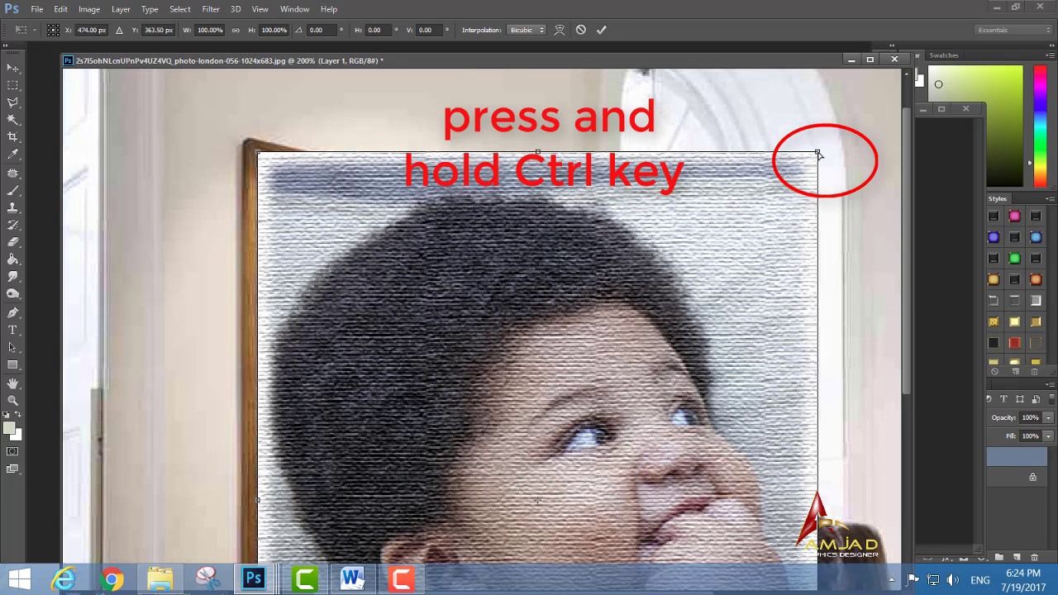
{"action": "mouse_move", "coordinate": [817, 154]}
{"action": "left_mouse_down"}
{"action": "mouse_move", "coordinate": [708, 218]}
{"action": "mouse_move", "coordinate": [530, 216]}
{"action": "left_mouse_up"}
{"action": "left_click_drag", "start_coordinate": [906, 385], "coordinate": [884, 543]}
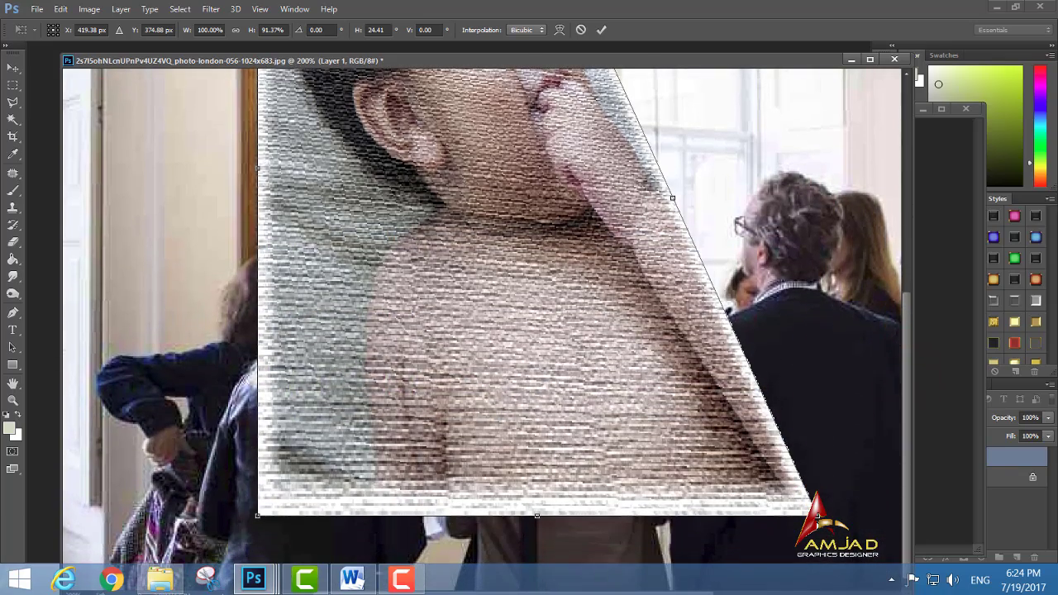
{"action": "mouse_move", "coordinate": [817, 514]}
{"action": "left_mouse_down"}
{"action": "mouse_move", "coordinate": [512, 304]}
{"action": "mouse_move", "coordinate": [529, 327]}
{"action": "left_mouse_up"}
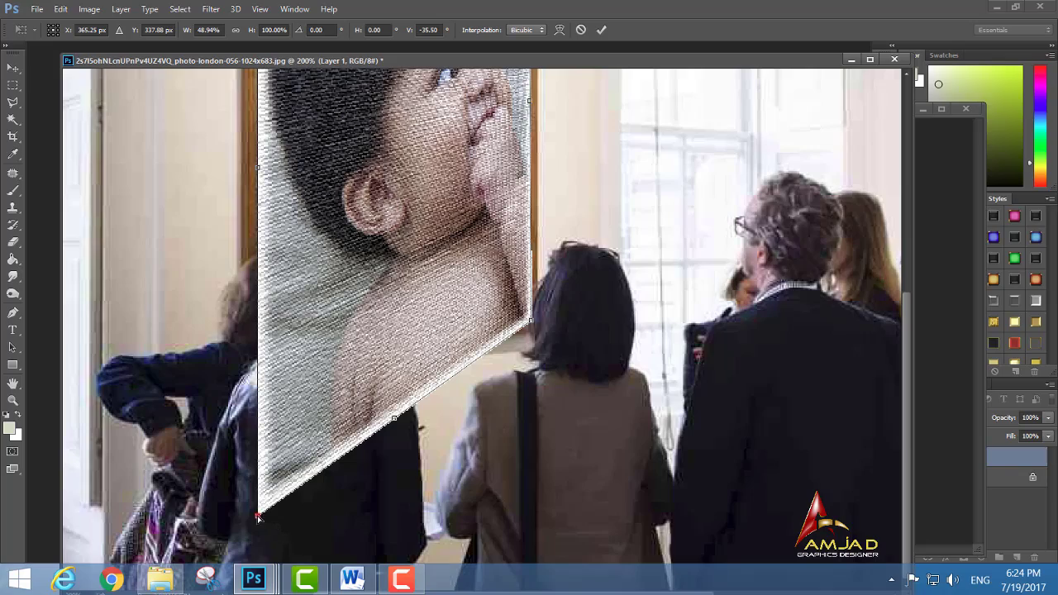
{"action": "mouse_move", "coordinate": [258, 518]}
{"action": "left_mouse_down"}
{"action": "mouse_move", "coordinate": [255, 323]}
{"action": "mouse_move", "coordinate": [255, 337]}
{"action": "left_mouse_up"}
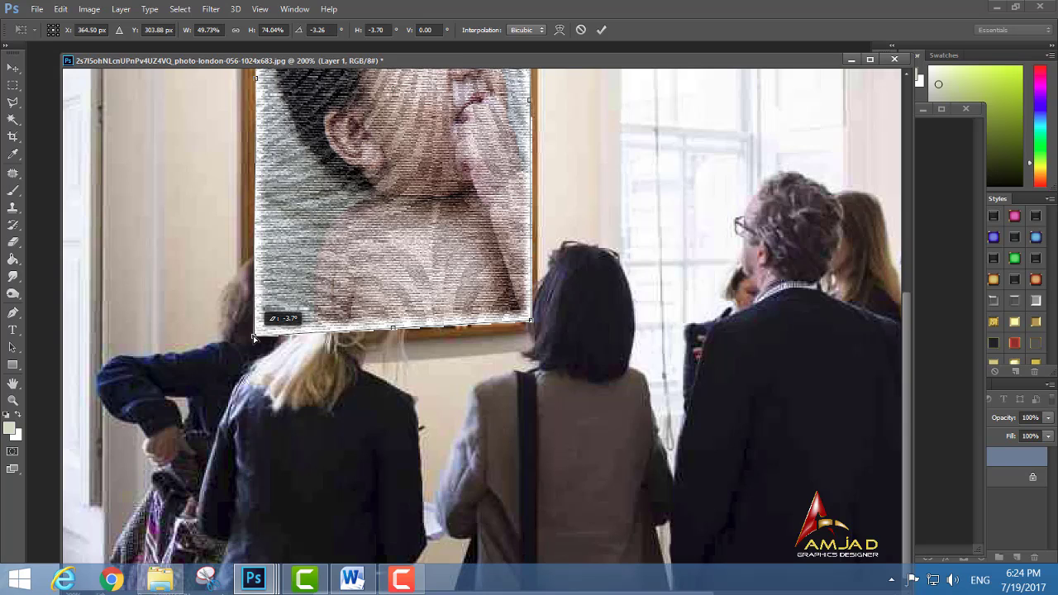
{"action": "left_click_drag", "start_coordinate": [254, 337], "coordinate": [254, 337]}
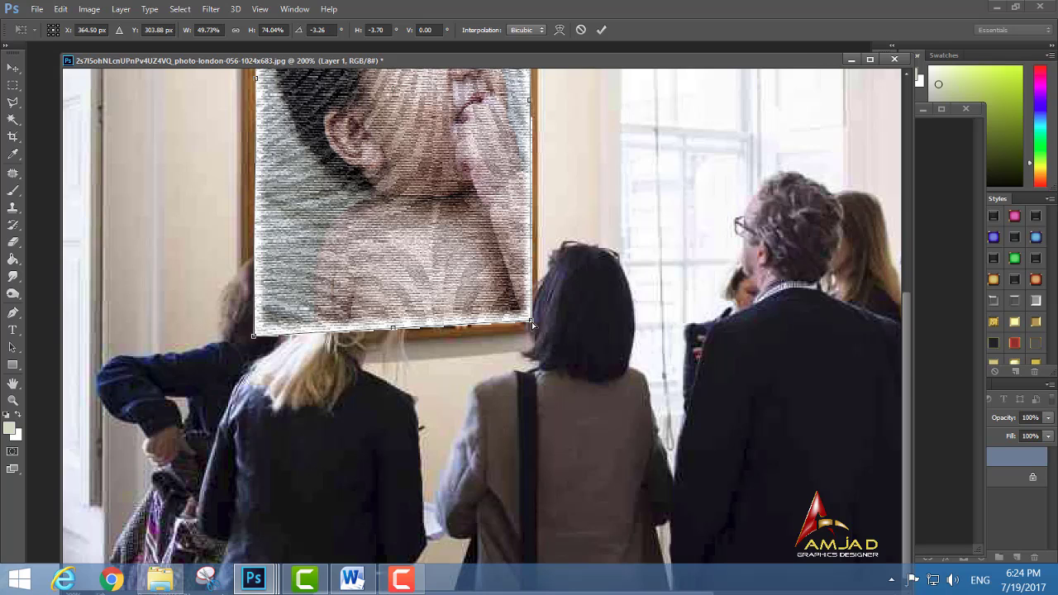
{"action": "left_click", "coordinate": [529, 320]}
{"action": "left_click_drag", "start_coordinate": [531, 322], "coordinate": [530, 320]}
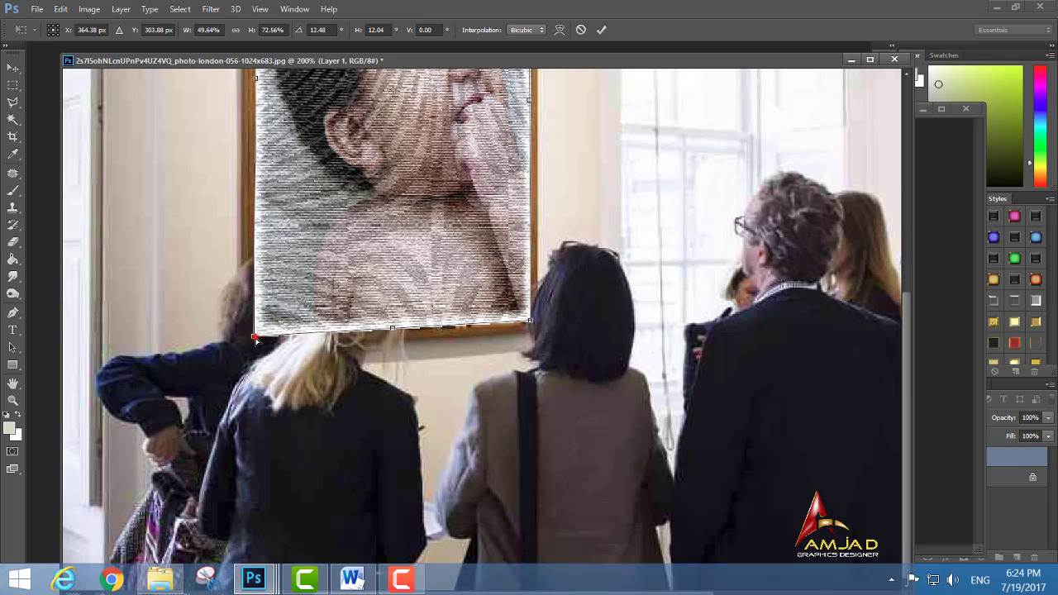
{"action": "left_click_drag", "start_coordinate": [255, 338], "coordinate": [256, 344]}
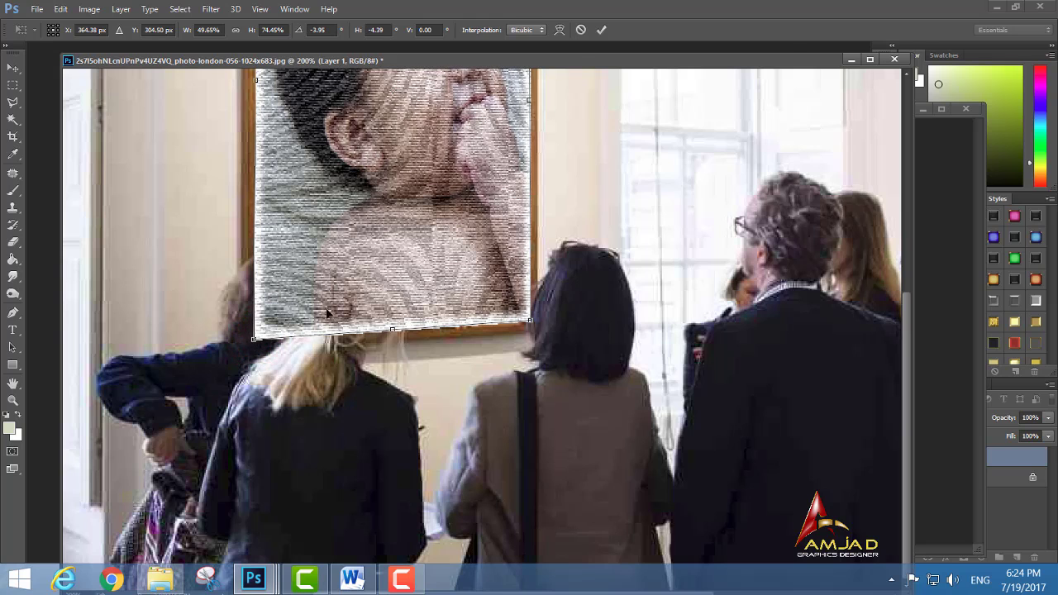
{"action": "left_click", "coordinate": [602, 31]}
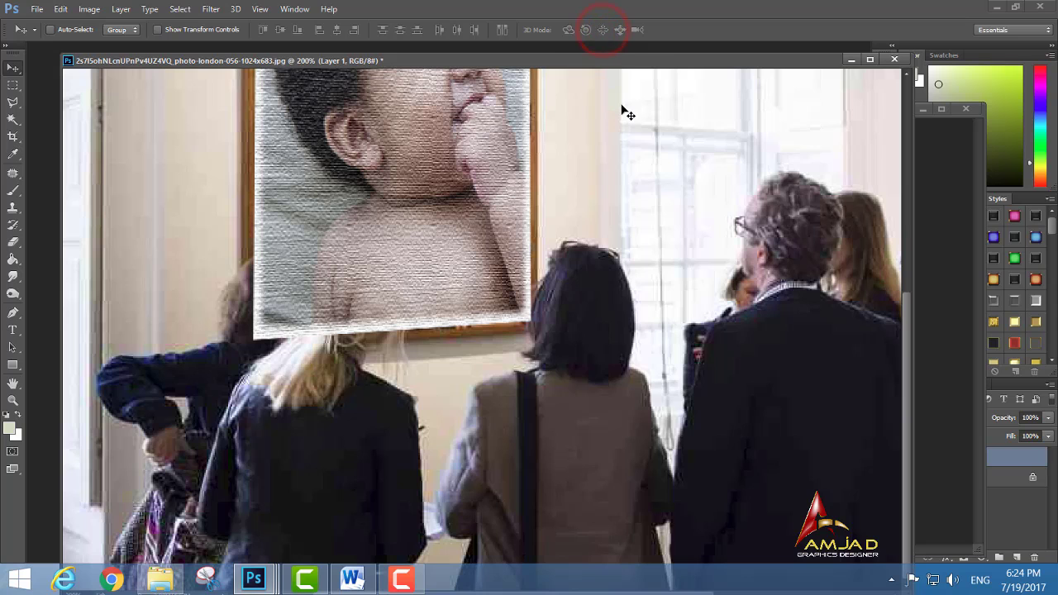
Zoom out to the whole image, then zoom and pan to the frame's bottom edge.
{"action": "key", "text": "ctrl+minus"}
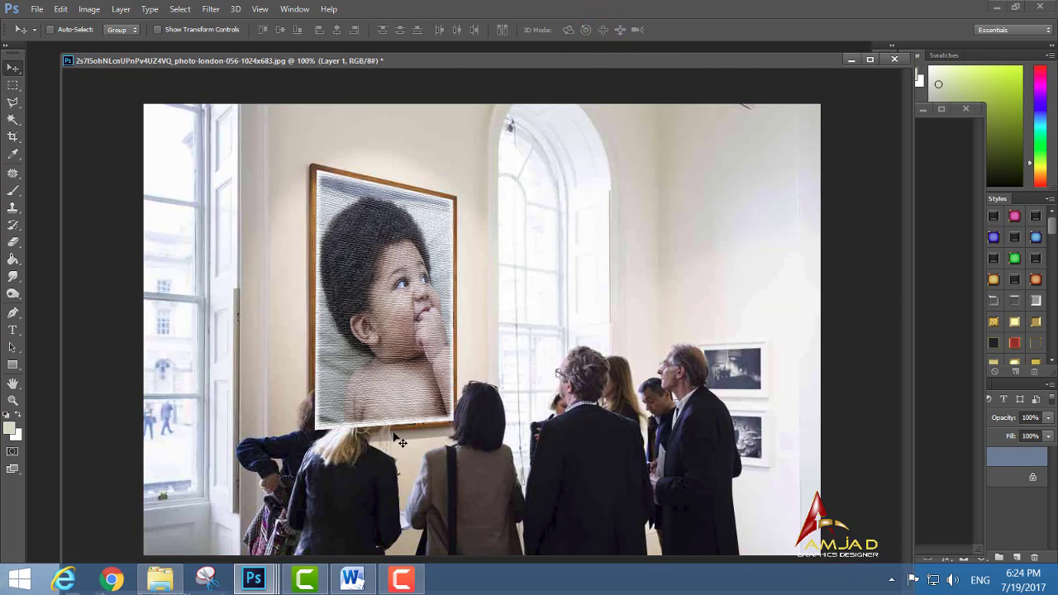
{"action": "key", "text": "ctrl+plus"}
{"action": "key", "text": "ctrl+plus"}
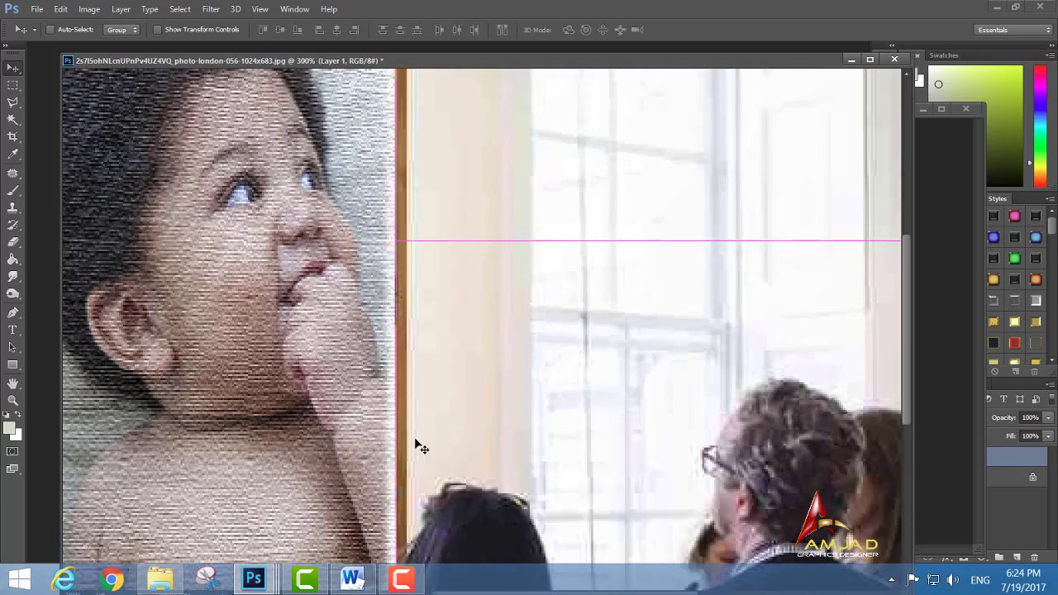
{"action": "left_click_drag", "start_coordinate": [361, 400], "coordinate": [511, 242]}
{"action": "left_click_drag", "start_coordinate": [474, 333], "coordinate": [603, 215]}
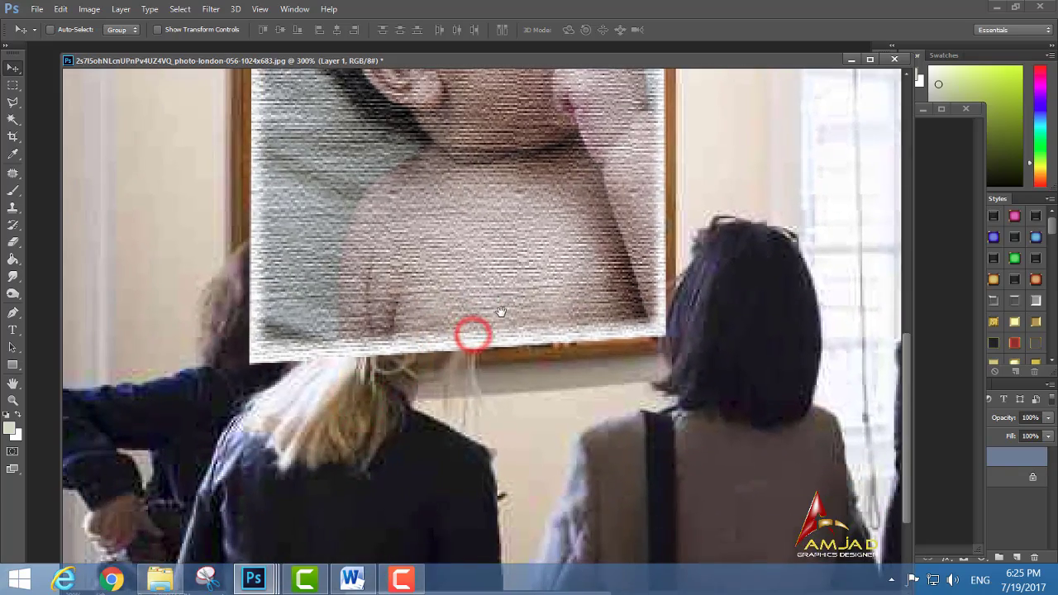
Drop Layer 1's opacity to 32% and zoom in on the overlapped viewers' heads.
{"action": "left_click", "coordinate": [924, 108]}
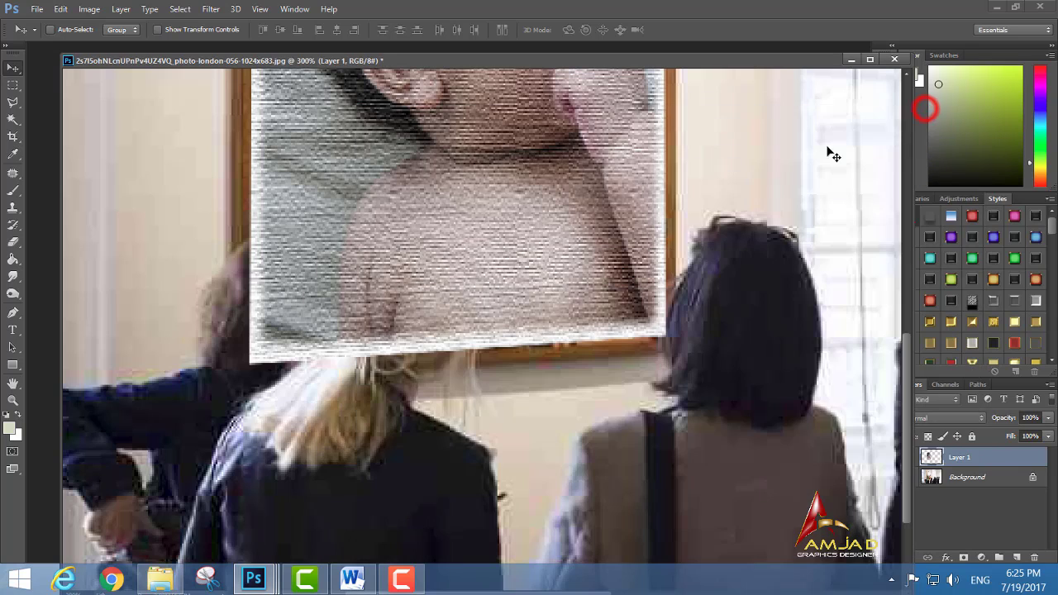
{"action": "left_click", "coordinate": [769, 67]}
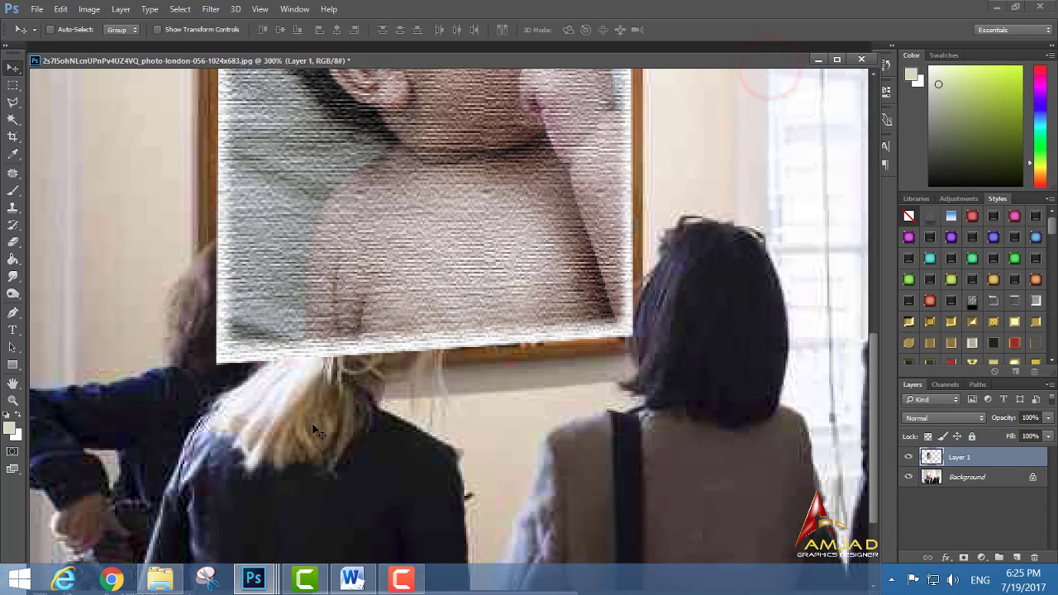
{"action": "left_click", "coordinate": [1049, 418]}
{"action": "left_click_drag", "start_coordinate": [1047, 436], "coordinate": [998, 431]}
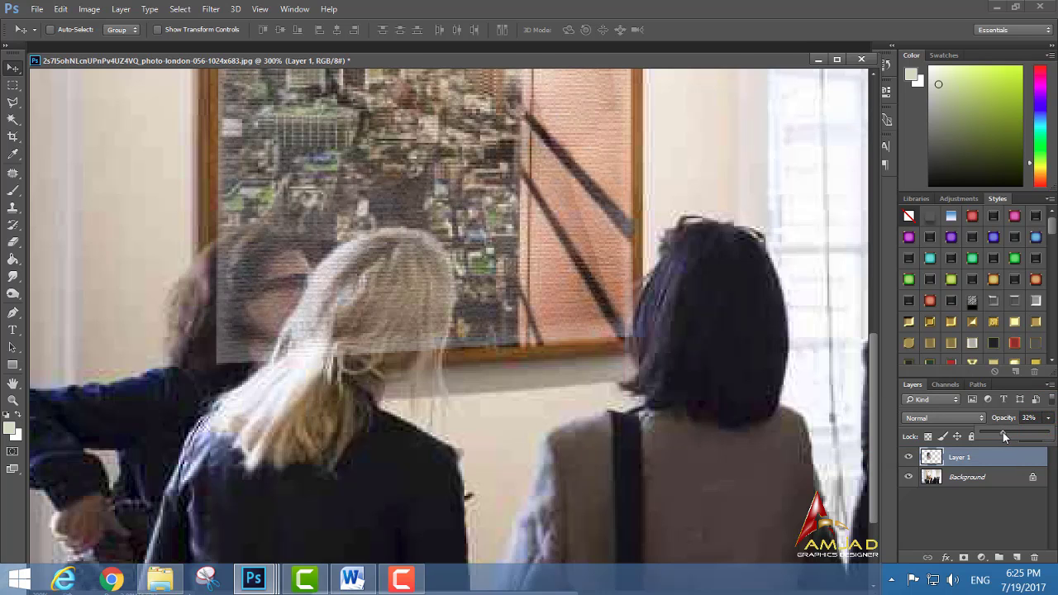
{"action": "key", "text": "ctrl+plus"}
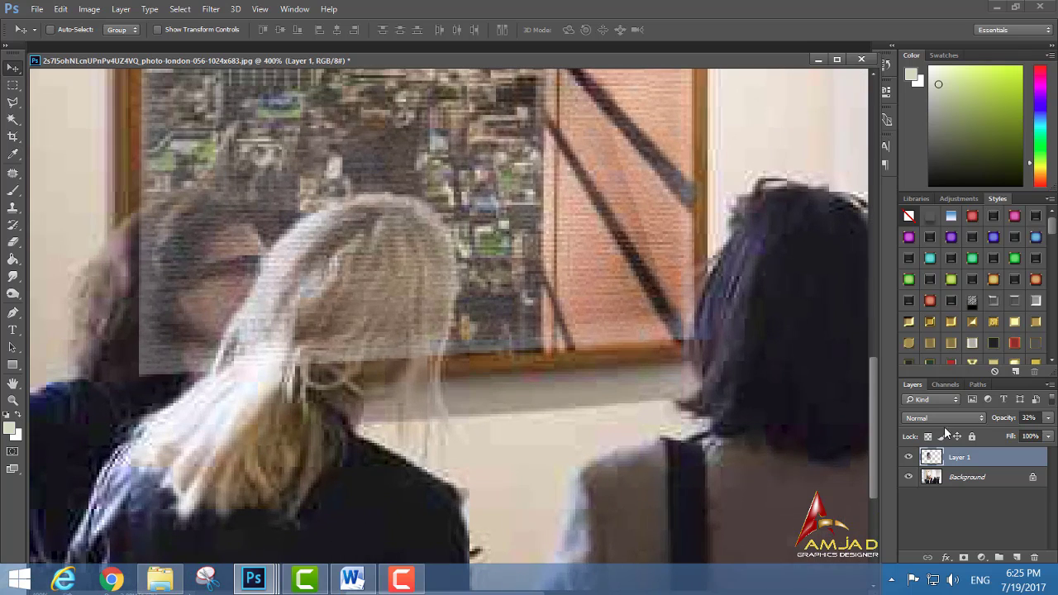
{"action": "left_click_drag", "start_coordinate": [466, 262], "coordinate": [579, 299]}
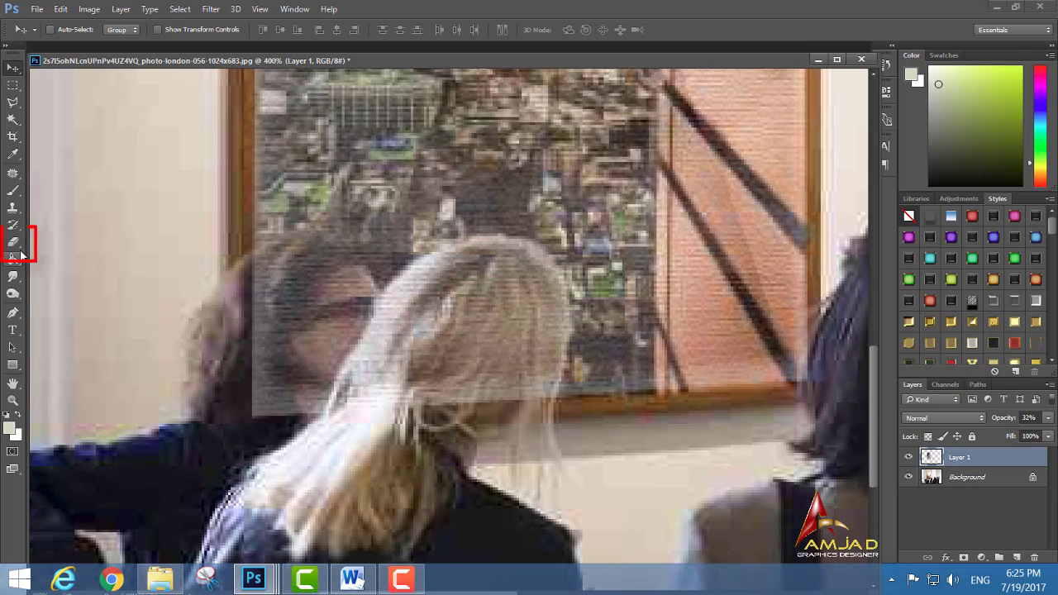
Set the Eraser to 12 px with about 2% hardness and erase the photo over the dark-haired viewer's head.
{"action": "left_click", "coordinate": [12, 246]}
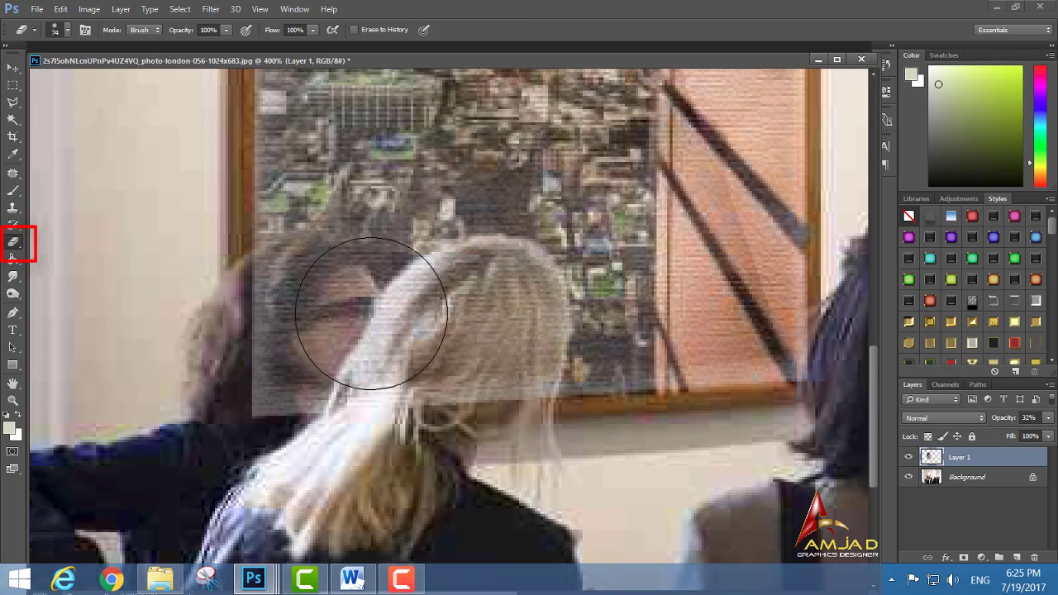
{"action": "right_click", "coordinate": [370, 312]}
{"action": "left_click_drag", "start_coordinate": [457, 343], "coordinate": [452, 343]}
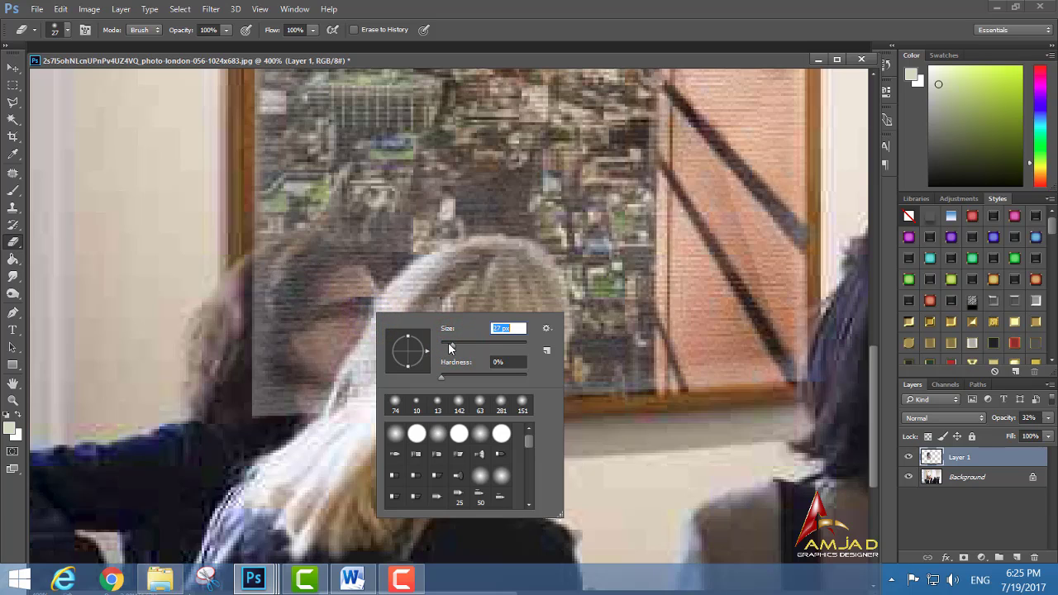
{"action": "left_click_drag", "start_coordinate": [448, 342], "coordinate": [444, 342]}
{"action": "left_click", "coordinate": [442, 376]}
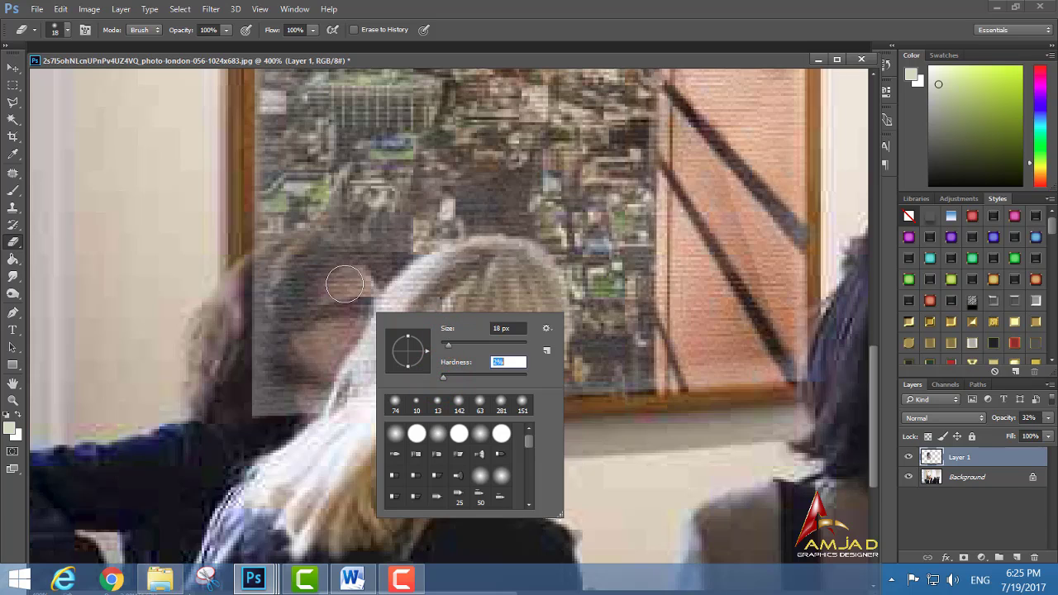
{"action": "left_click", "coordinate": [444, 343]}
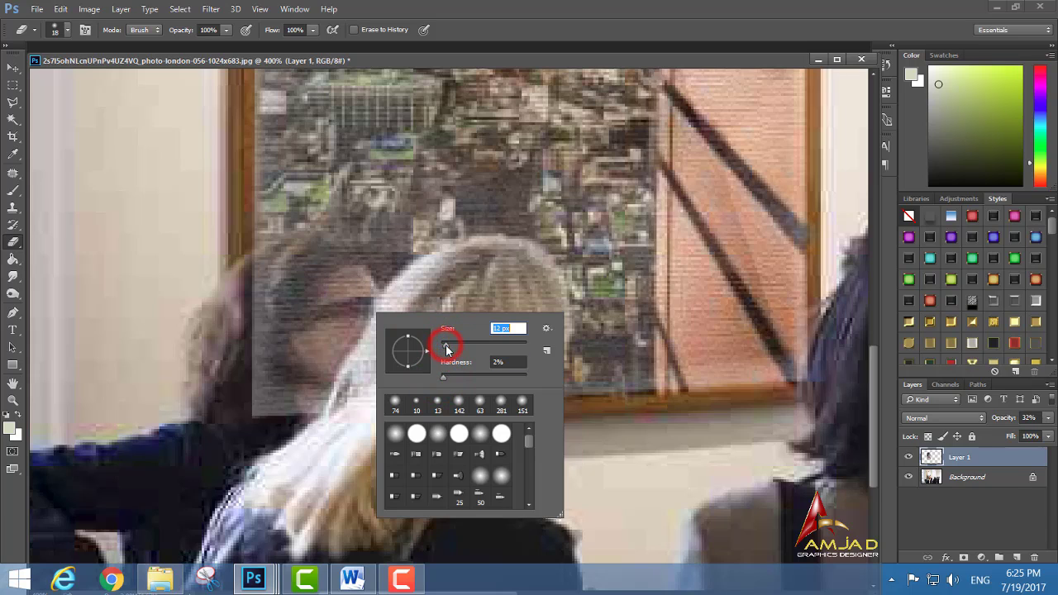
{"action": "left_click", "coordinate": [255, 264]}
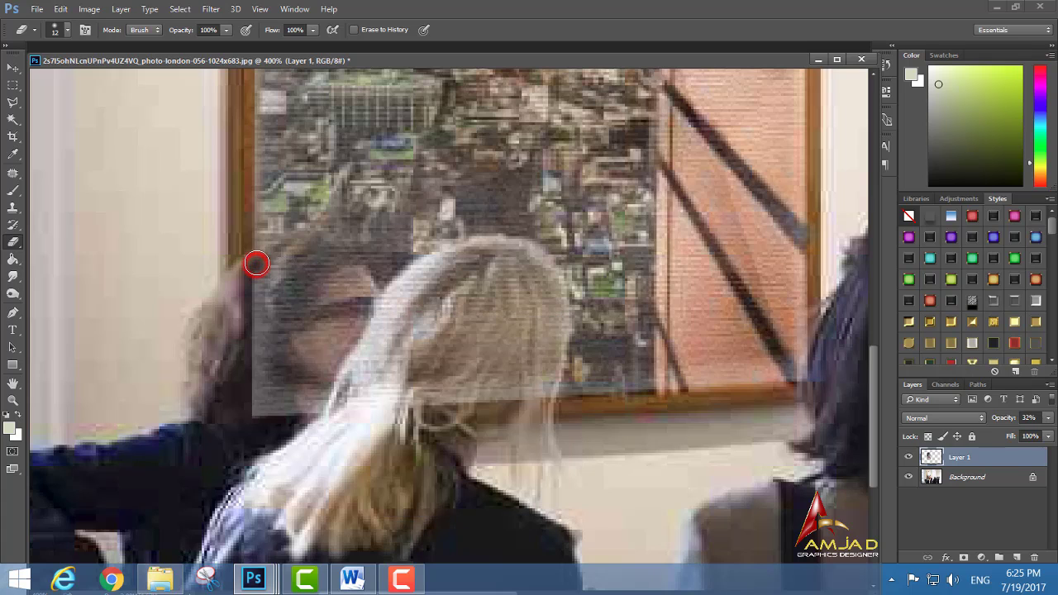
{"action": "mouse_move", "coordinate": [255, 265]}
{"action": "left_mouse_down"}
{"action": "mouse_move", "coordinate": [327, 246]}
{"action": "mouse_move", "coordinate": [370, 309]}
{"action": "mouse_move", "coordinate": [433, 265]}
{"action": "mouse_move", "coordinate": [486, 249]}
{"action": "mouse_move", "coordinate": [532, 254]}
{"action": "mouse_move", "coordinate": [550, 273]}
{"action": "mouse_move", "coordinate": [558, 333]}
{"action": "mouse_move", "coordinate": [546, 404]}
{"action": "left_mouse_up"}
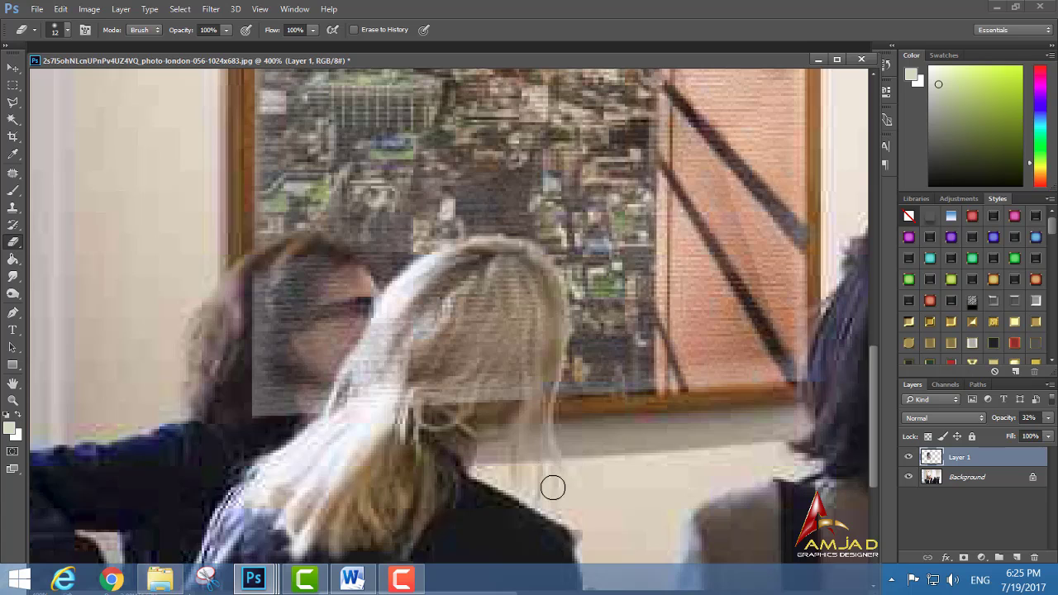
Restore Layer 1 to 100% opacity and erase the photo along the blonde viewer's hair.
{"action": "left_click", "coordinate": [1048, 418]}
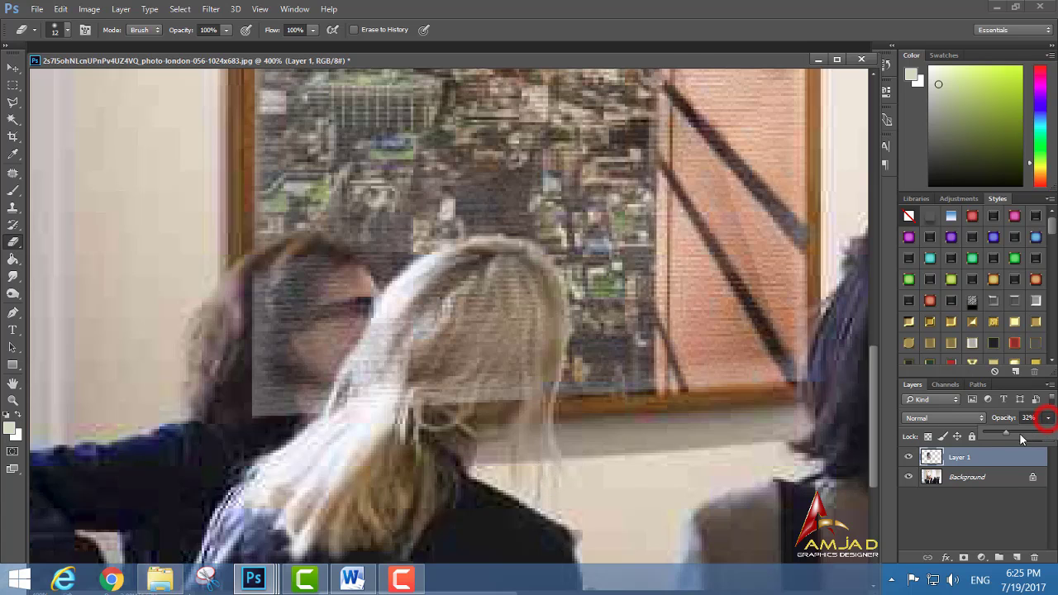
{"action": "left_click_drag", "start_coordinate": [1017, 436], "coordinate": [1051, 436]}
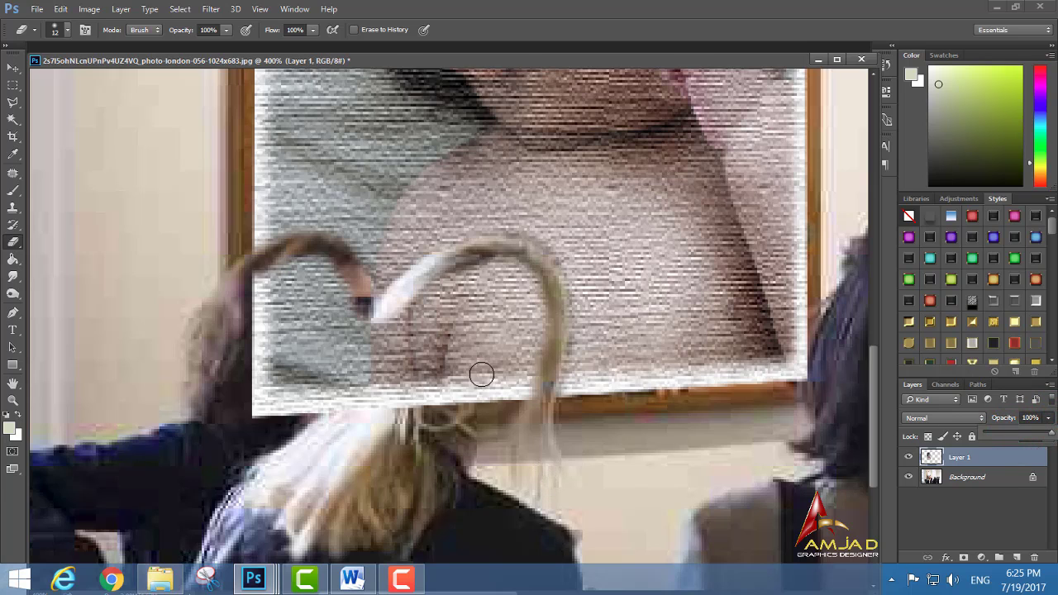
{"action": "mouse_move", "coordinate": [249, 279]}
{"action": "left_mouse_down"}
{"action": "mouse_move", "coordinate": [478, 270]}
{"action": "mouse_move", "coordinate": [509, 283]}
{"action": "mouse_move", "coordinate": [333, 311]}
{"action": "mouse_move", "coordinate": [246, 299]}
{"action": "mouse_move", "coordinate": [256, 307]}
{"action": "mouse_move", "coordinate": [311, 286]}
{"action": "mouse_move", "coordinate": [307, 319]}
{"action": "mouse_move", "coordinate": [340, 367]}
{"action": "mouse_move", "coordinate": [337, 276]}
{"action": "mouse_move", "coordinate": [351, 356]}
{"action": "mouse_move", "coordinate": [243, 405]}
{"action": "mouse_move", "coordinate": [288, 373]}
{"action": "mouse_move", "coordinate": [273, 321]}
{"action": "mouse_move", "coordinate": [318, 386]}
{"action": "mouse_move", "coordinate": [376, 401]}
{"action": "mouse_move", "coordinate": [411, 323]}
{"action": "mouse_move", "coordinate": [453, 281]}
{"action": "mouse_move", "coordinate": [453, 320]}
{"action": "mouse_move", "coordinate": [485, 292]}
{"action": "mouse_move", "coordinate": [516, 363]}
{"action": "mouse_move", "coordinate": [530, 368]}
{"action": "mouse_move", "coordinate": [513, 392]}
{"action": "mouse_move", "coordinate": [491, 347]}
{"action": "mouse_move", "coordinate": [471, 351]}
{"action": "mouse_move", "coordinate": [437, 396]}
{"action": "mouse_move", "coordinate": [394, 388]}
{"action": "mouse_move", "coordinate": [426, 402]}
{"action": "mouse_move", "coordinate": [495, 372]}
{"action": "mouse_move", "coordinate": [524, 372]}
{"action": "mouse_move", "coordinate": [537, 388]}
{"action": "mouse_move", "coordinate": [454, 413]}
{"action": "left_mouse_up"}
Refine the erased edge over the blonde hair and near her sunglasses.
{"action": "mouse_move", "coordinate": [411, 384]}
{"action": "left_mouse_down"}
{"action": "mouse_move", "coordinate": [374, 362]}
{"action": "mouse_move", "coordinate": [423, 333]}
{"action": "left_mouse_up"}
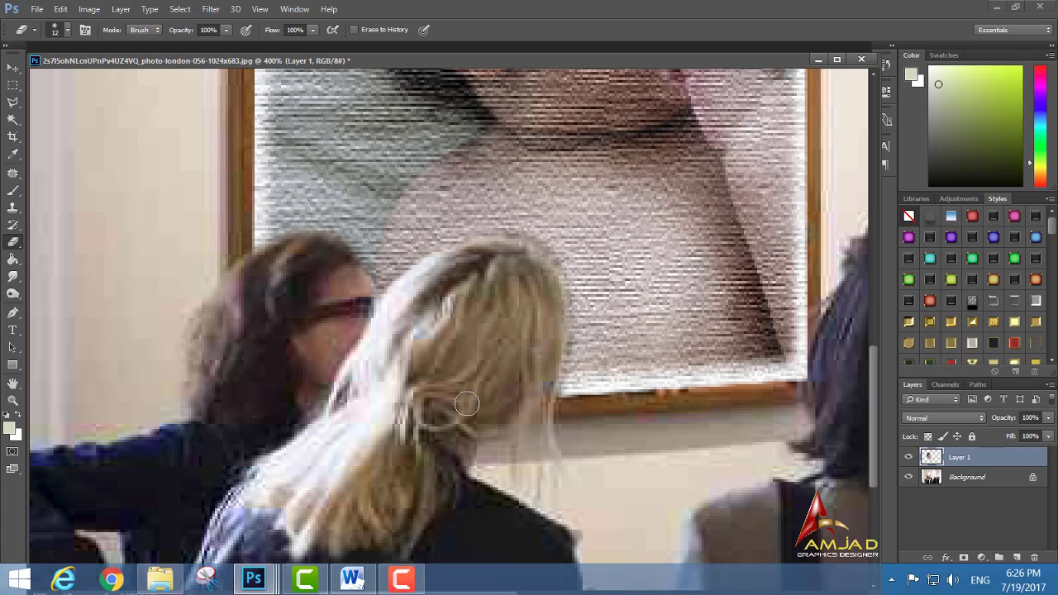
{"action": "scroll", "coordinate": [466, 403], "scroll_direction": "down", "scroll_amount": 1}
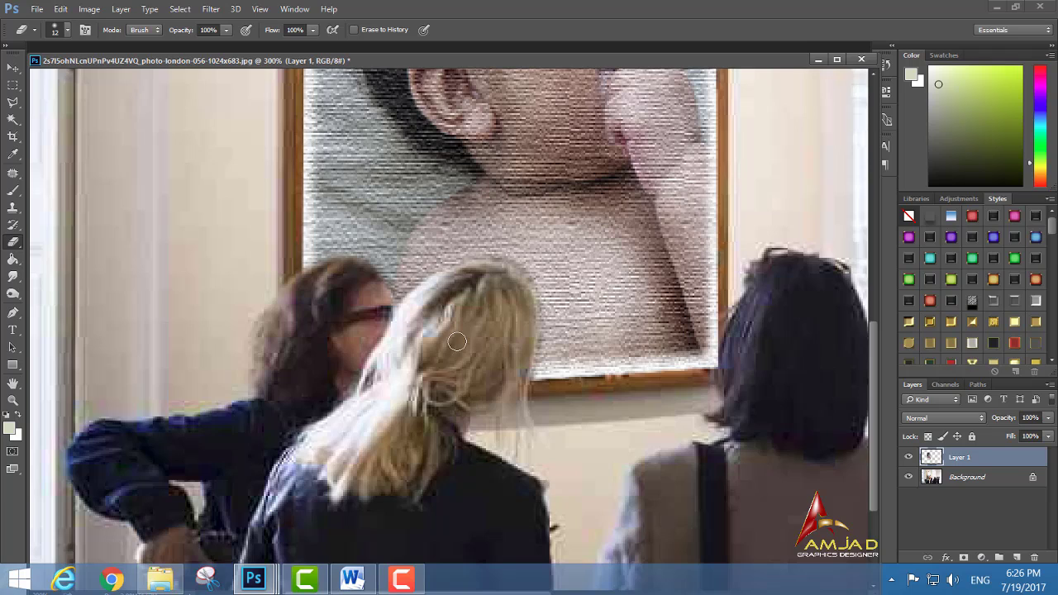
{"action": "left_click_drag", "start_coordinate": [442, 306], "coordinate": [461, 345]}
{"action": "left_click", "coordinate": [353, 331]}
{"action": "scroll", "coordinate": [349, 422], "scroll_direction": "down", "scroll_amount": 2}
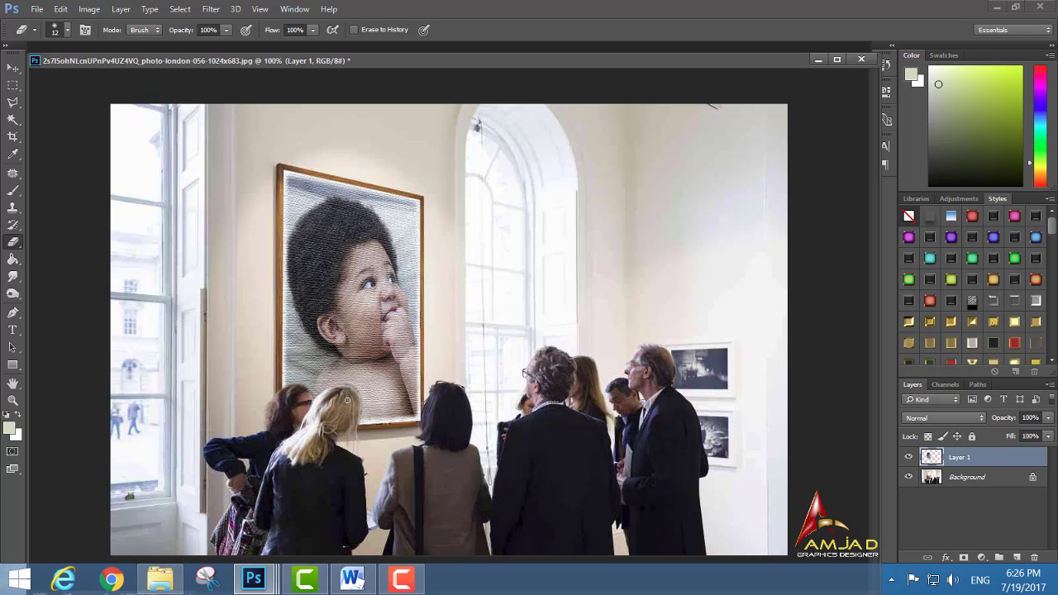
Erase the frame's lower-right corner beside the dark-haired viewer, then zoom out to review the composite.
{"action": "scroll", "coordinate": [347, 400], "scroll_direction": "up", "scroll_amount": 1}
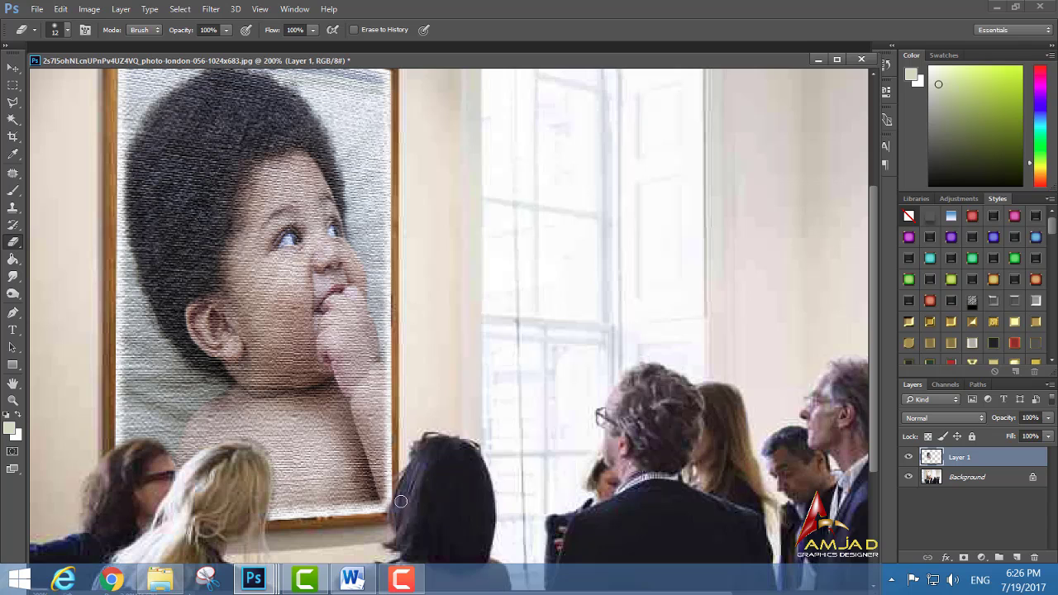
{"action": "left_click_drag", "start_coordinate": [396, 513], "coordinate": [396, 528]}
{"action": "key", "text": "ctrl+minus"}
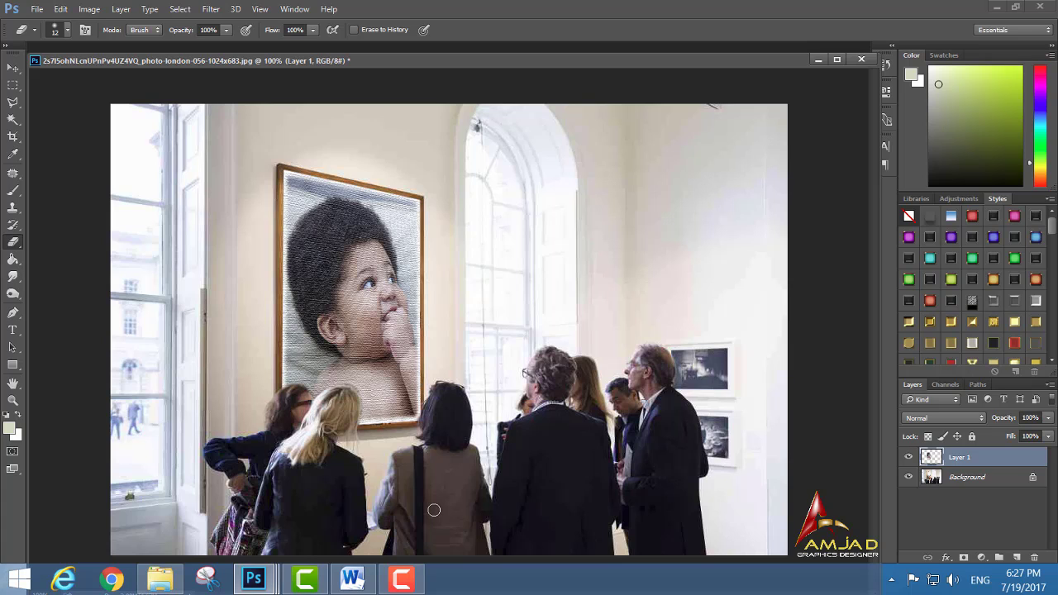
{"action": "key", "text": "ctrl+minus"}
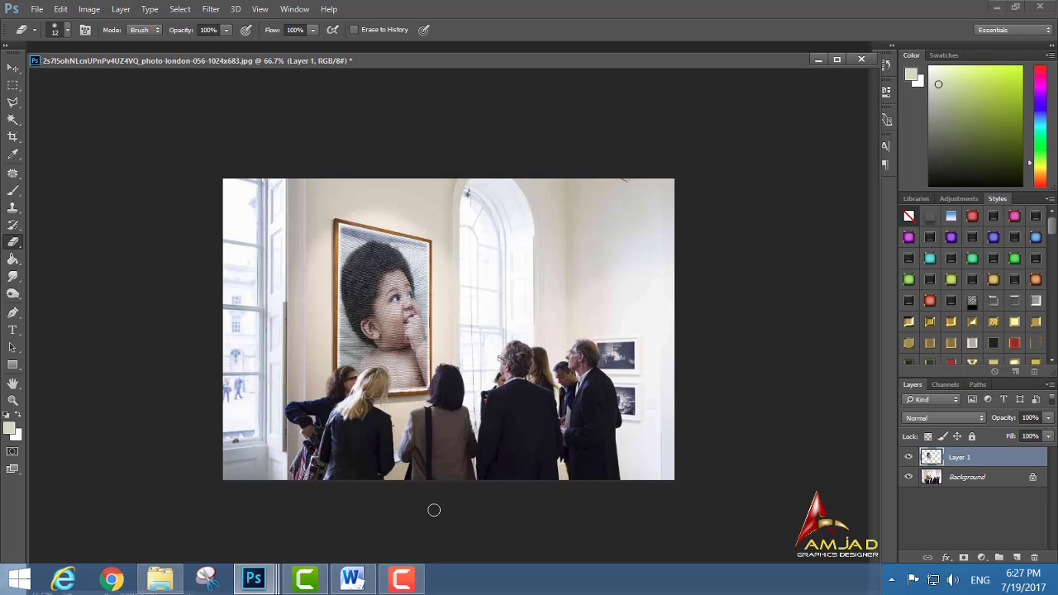
{"action": "key", "text": "ctrl+plus"}
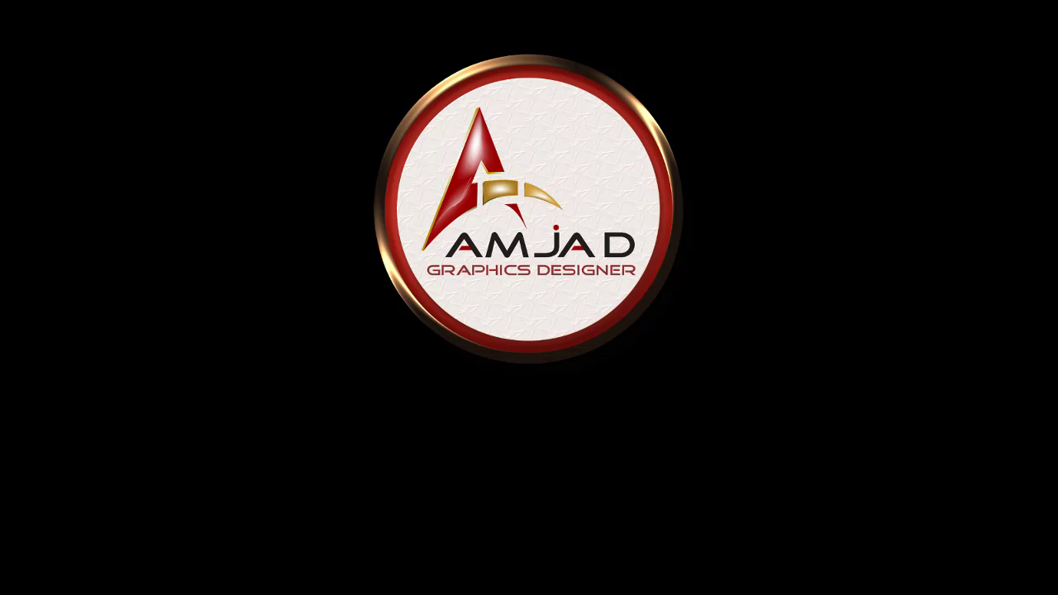